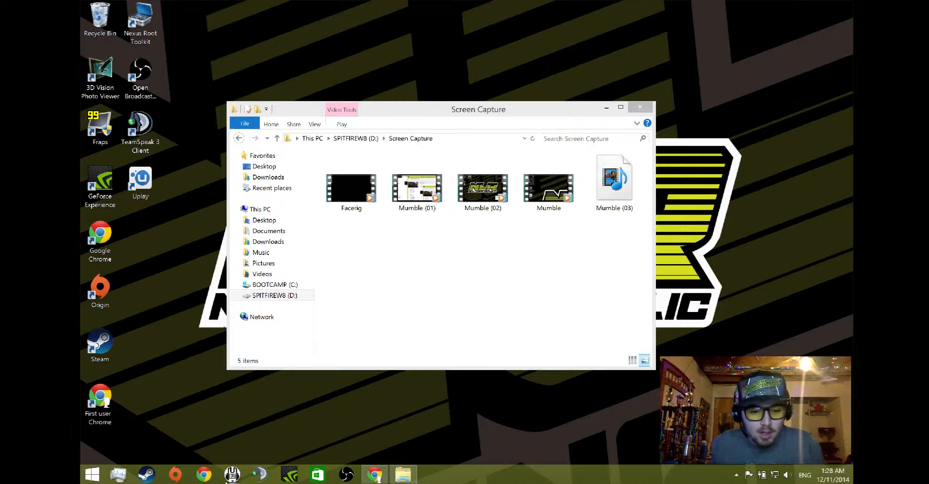
Close the Screen Capture folder window
{"action": "left_click", "coordinate": [537, 125]}
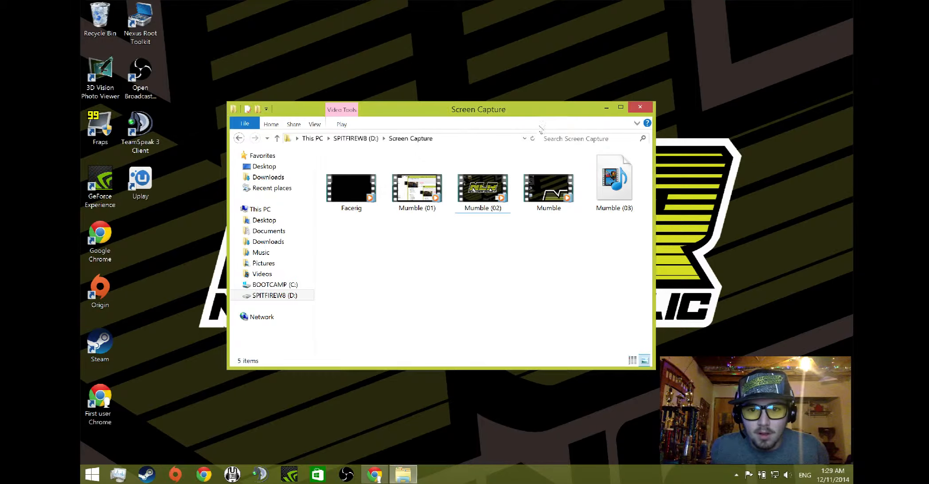
{"action": "left_click", "coordinate": [543, 97]}
{"action": "double_click", "coordinate": [522, 109]}
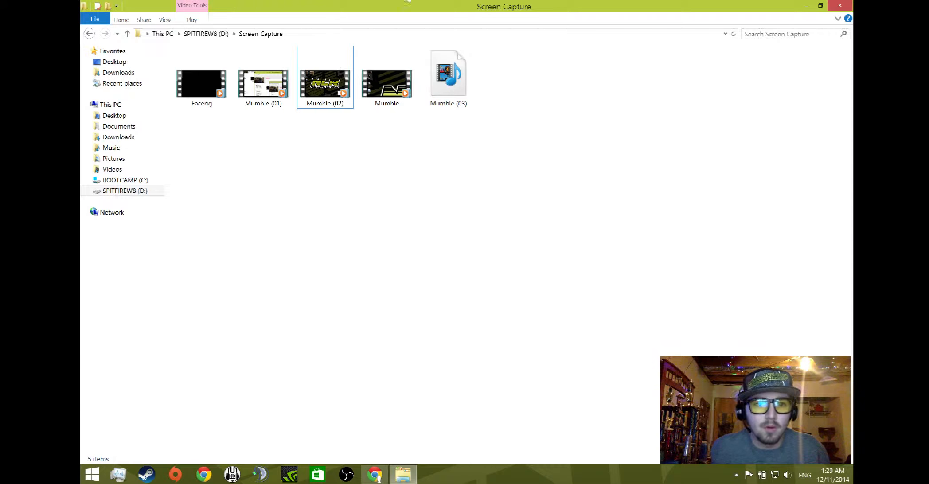
{"action": "left_click", "coordinate": [839, 9]}
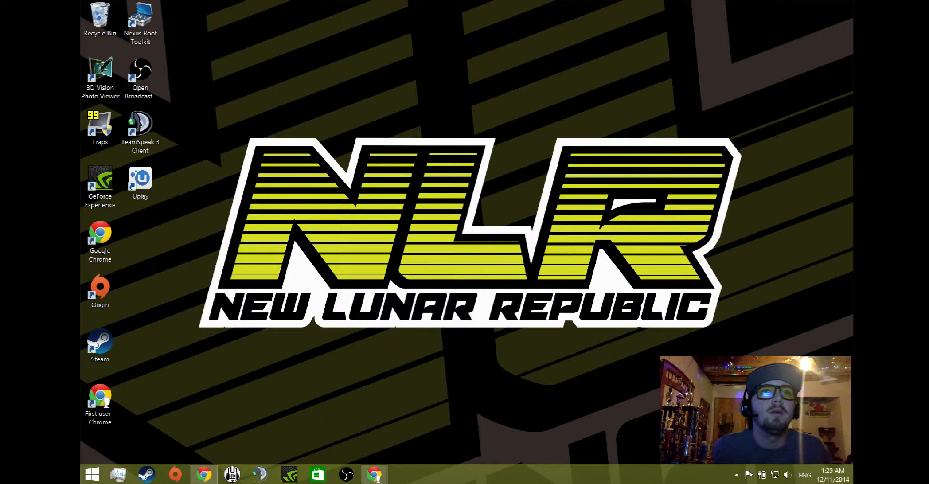
Switch to Chrome, maximize its window and open the Google home page
{"action": "left_click", "coordinate": [373, 474]}
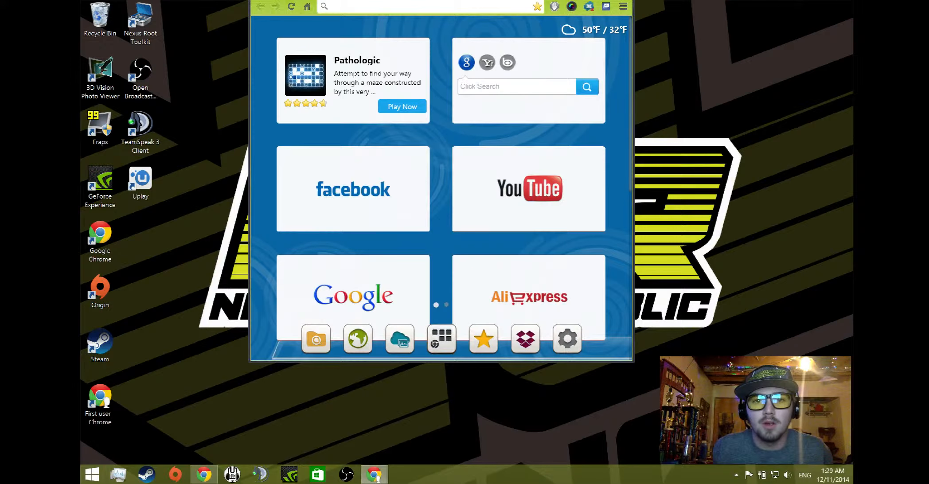
{"action": "double_click", "coordinate": [471, 99]}
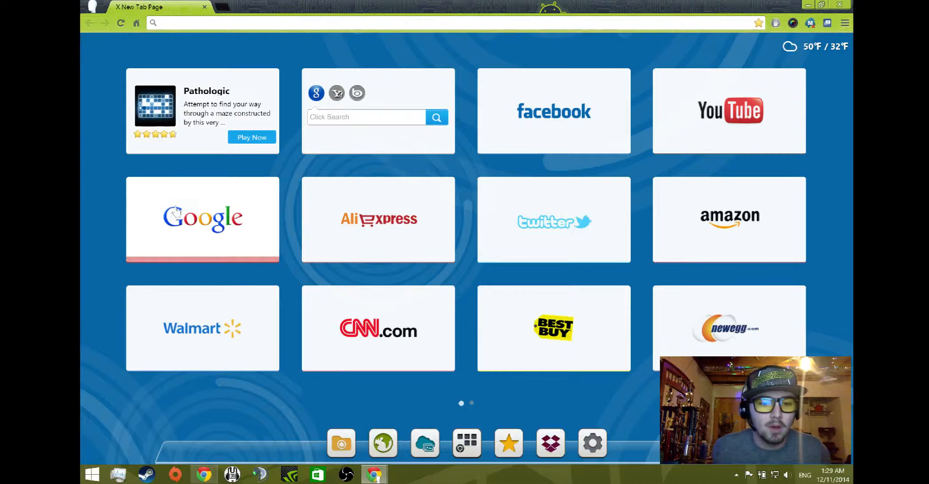
{"action": "left_click", "coordinate": [175, 216]}
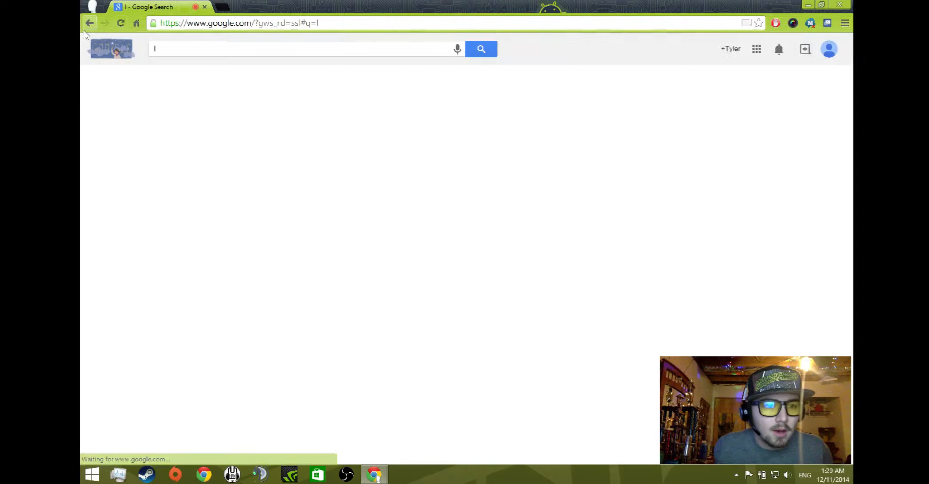
Replace the mistaken voice query and search Google for "Mumble"
{"action": "left_click", "coordinate": [178, 49]}
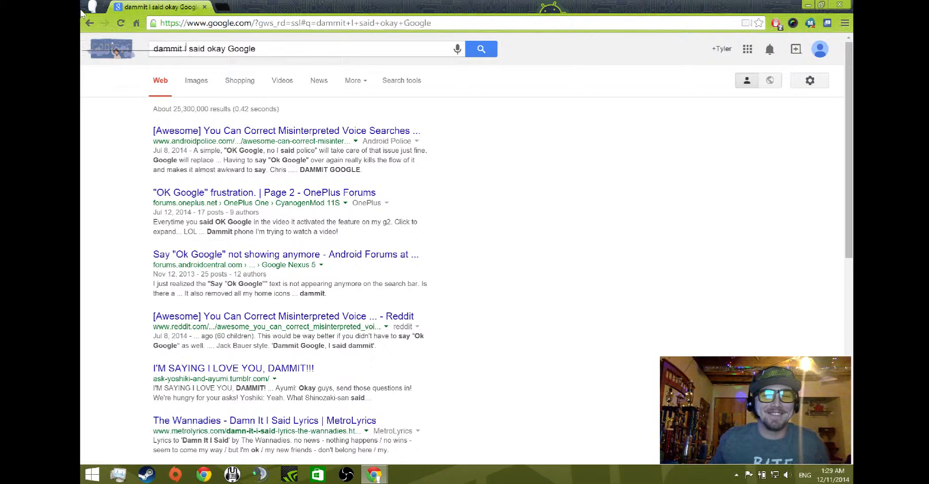
{"action": "left_click_drag", "start_coordinate": [310, 49], "coordinate": [138, 79]}
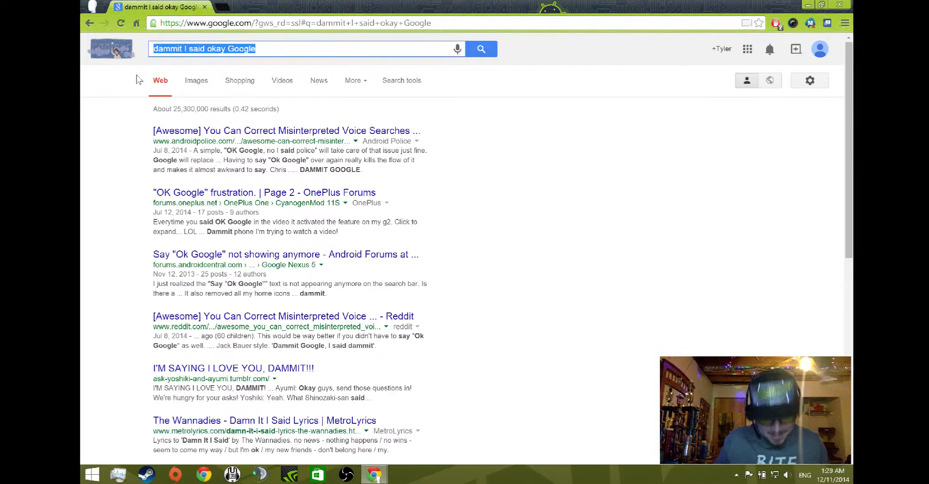
{"action": "type", "text": "Mumb"}
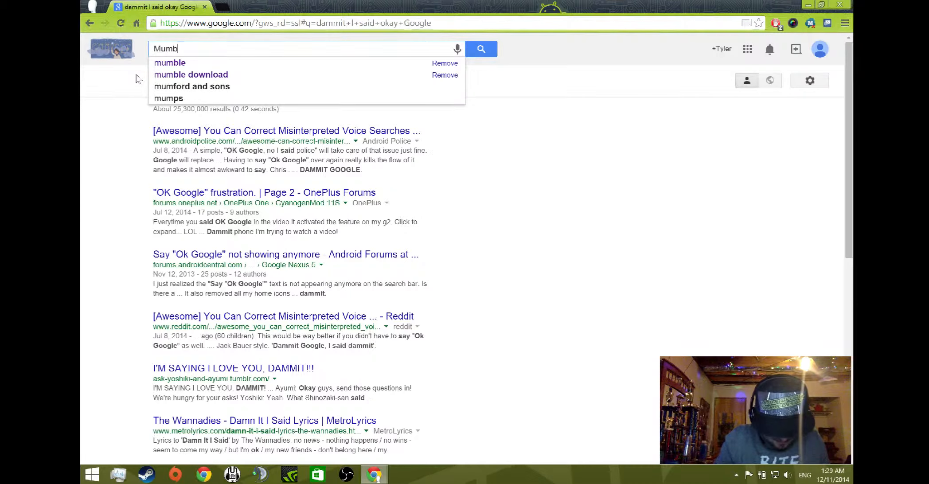
{"action": "type", "text": "le\\"}
{"action": "key", "text": "Return"}
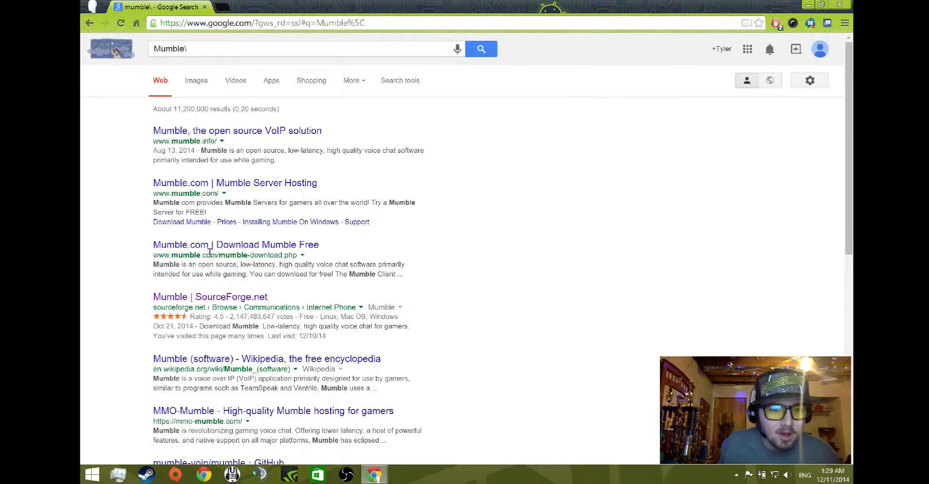
{"action": "left_click_drag", "start_coordinate": [203, 59], "coordinate": [186, 57]}
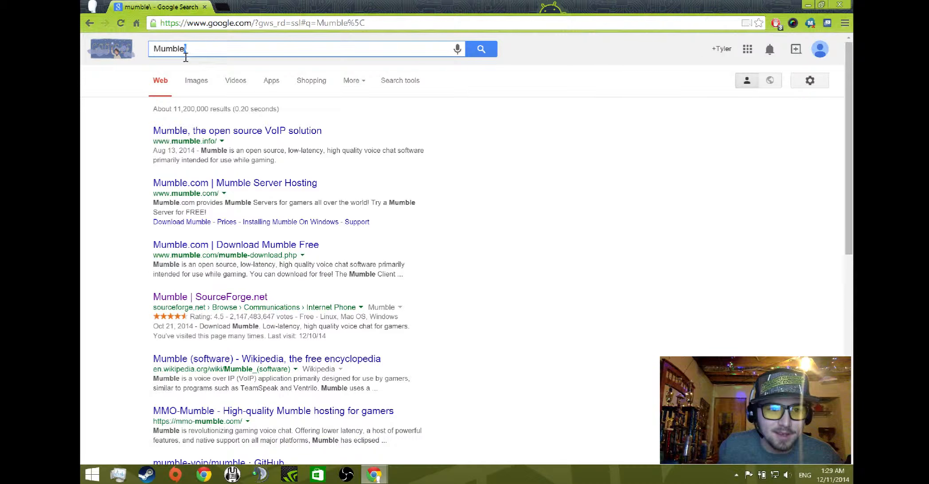
{"action": "key", "text": "BackSpace"}
{"action": "key", "text": "Return"}
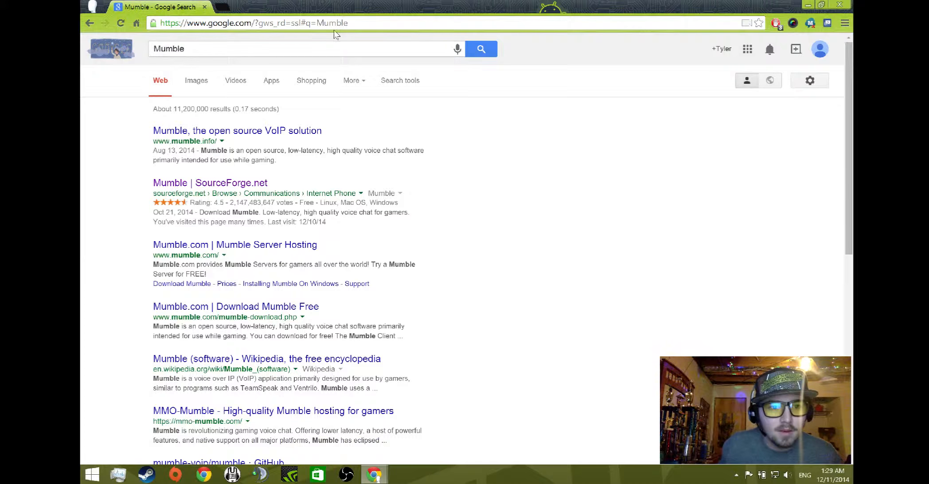
{"action": "left_click", "coordinate": [488, 56]}
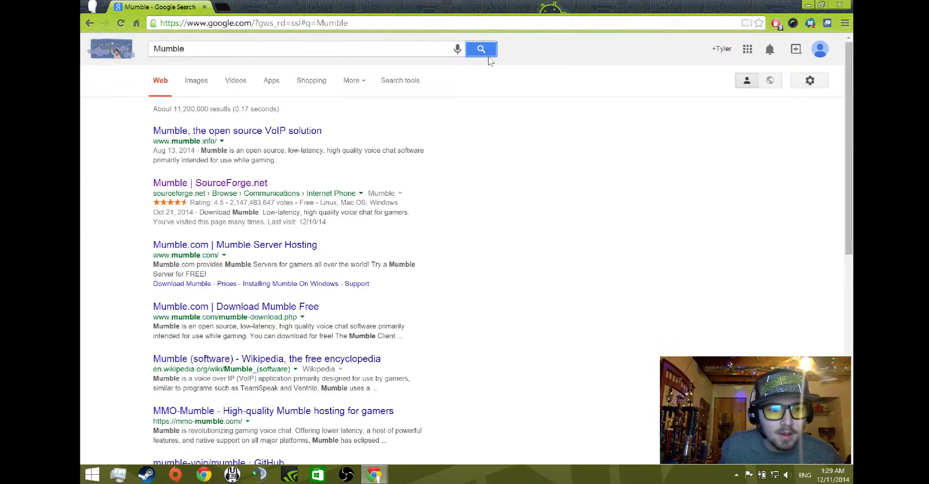
Download Mumble from its SourceForge search result and copy the download page's address
{"action": "left_click", "coordinate": [235, 183]}
{"action": "left_click", "coordinate": [460, 189]}
{"action": "left_click", "coordinate": [274, 25]}
{"action": "right_click", "coordinate": [275, 28]}
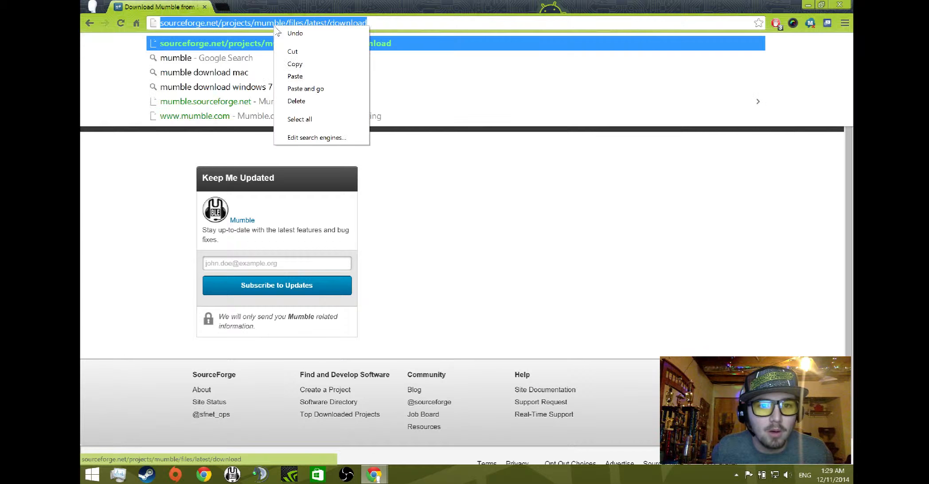
{"action": "left_click", "coordinate": [289, 66]}
{"action": "left_click", "coordinate": [171, 185]}
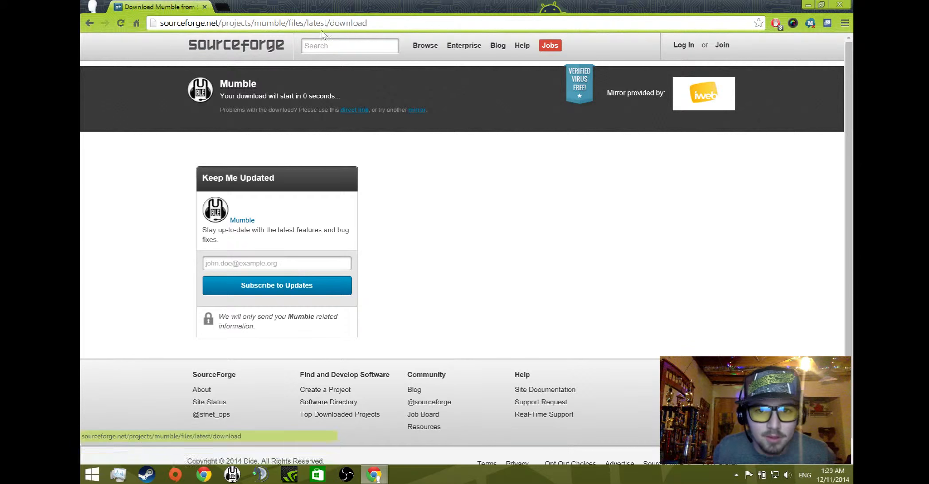
Close the browser window once the Mumble installer has finished downloading
{"action": "left_click", "coordinate": [118, 475]}
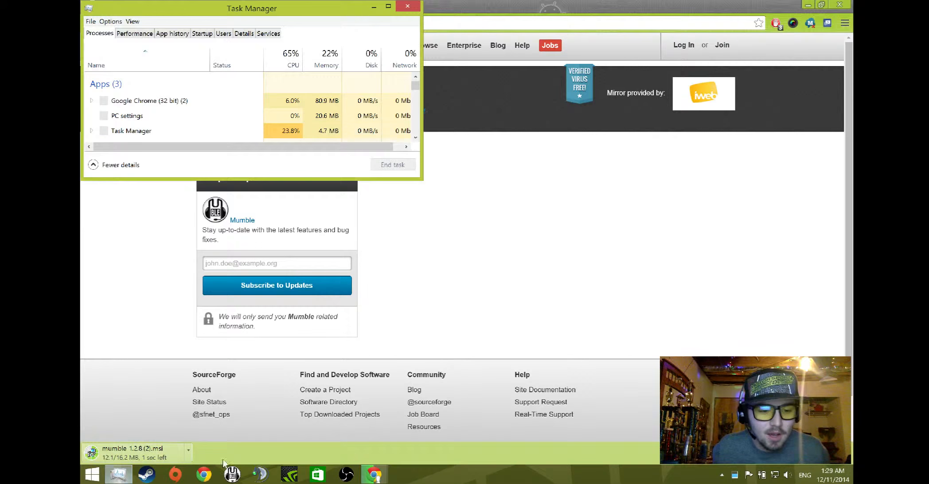
{"action": "left_click", "coordinate": [418, 4]}
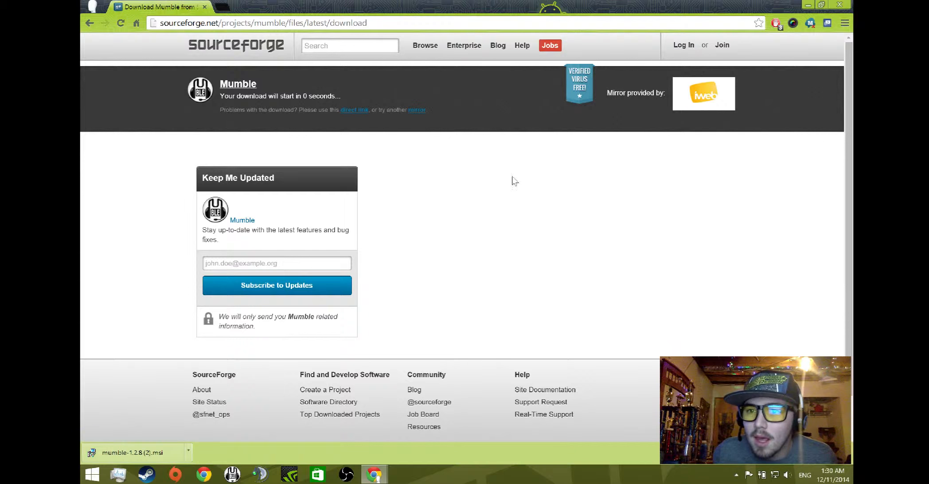
{"action": "left_click", "coordinate": [846, 3]}
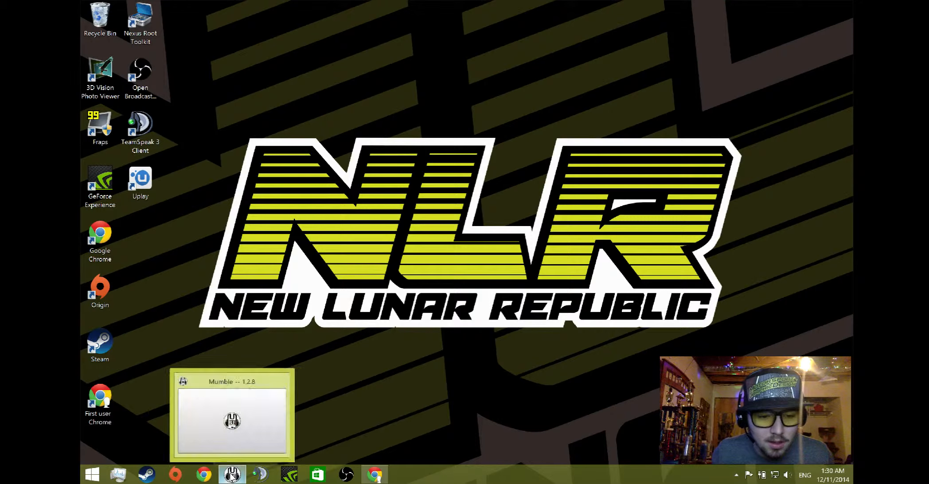
Switch to Mumble, quit it and start it again to bring up the server connection list
{"action": "left_click", "coordinate": [232, 475]}
{"action": "left_click", "coordinate": [221, 100]}
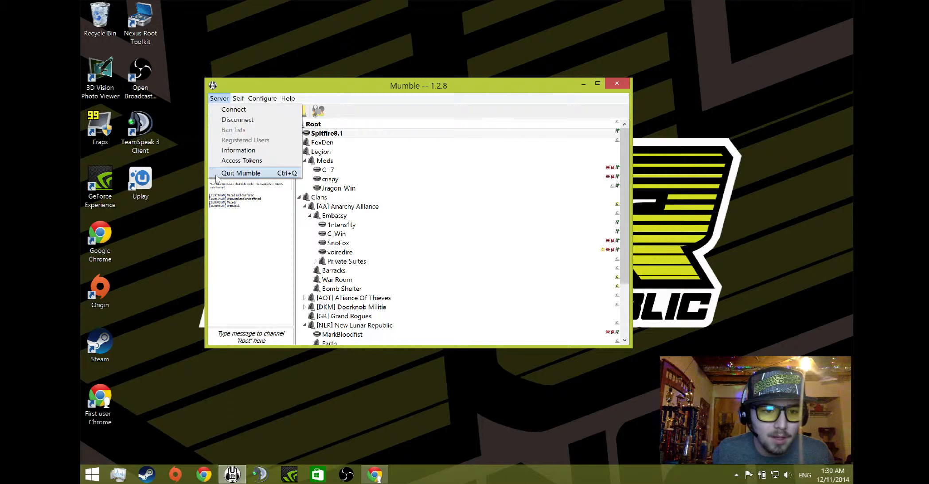
{"action": "left_click", "coordinate": [232, 474]}
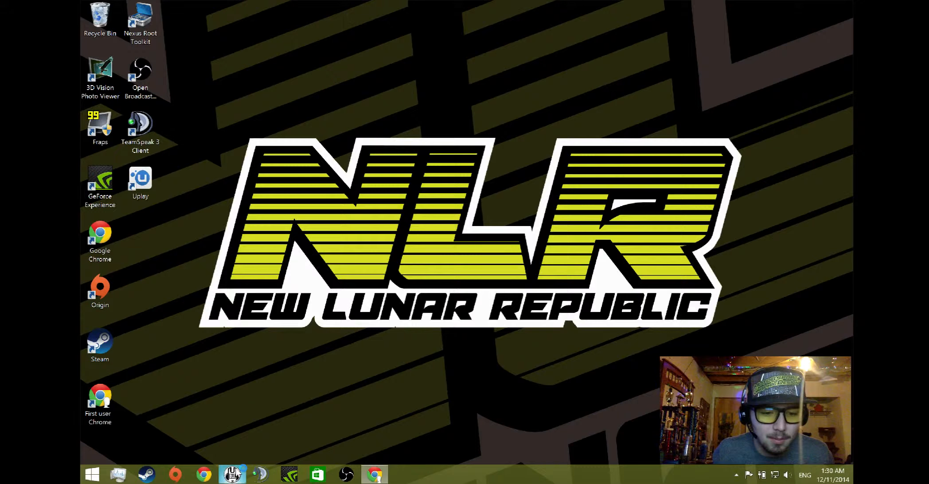
{"action": "left_click", "coordinate": [233, 474]}
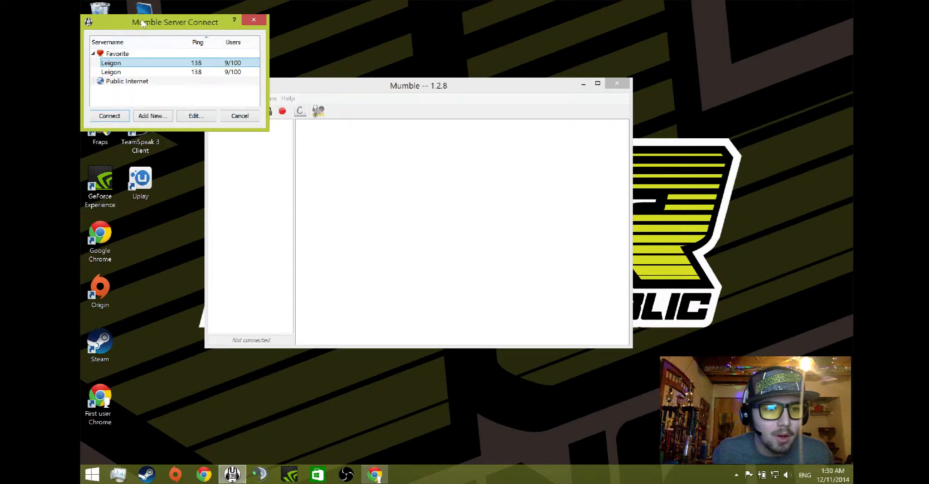
Examine the label, address, port and username saved for the second Leigon favorite server, leaving them unedited
{"action": "left_click_drag", "start_coordinate": [143, 23], "coordinate": [193, 22]}
{"action": "left_click", "coordinate": [217, 72]}
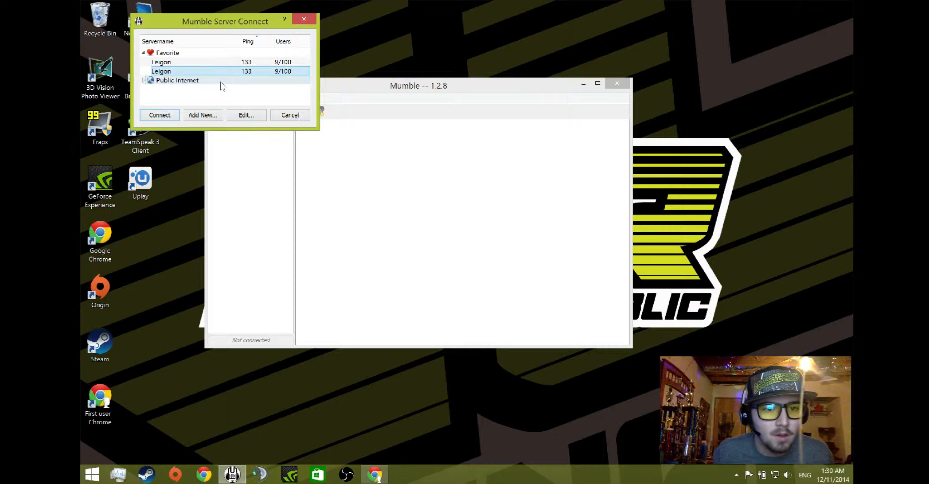
{"action": "right_click", "coordinate": [218, 72]}
{"action": "left_click", "coordinate": [236, 78]}
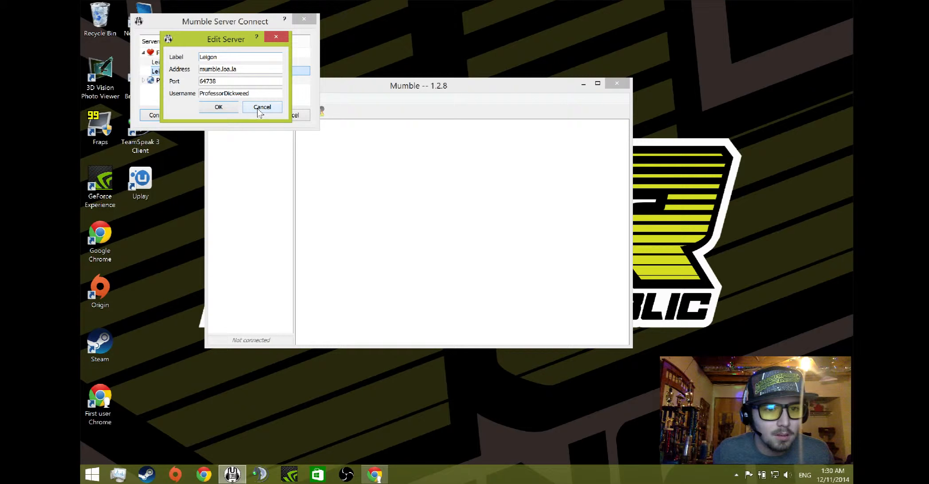
{"action": "left_click", "coordinate": [262, 108]}
{"action": "right_click", "coordinate": [241, 74]}
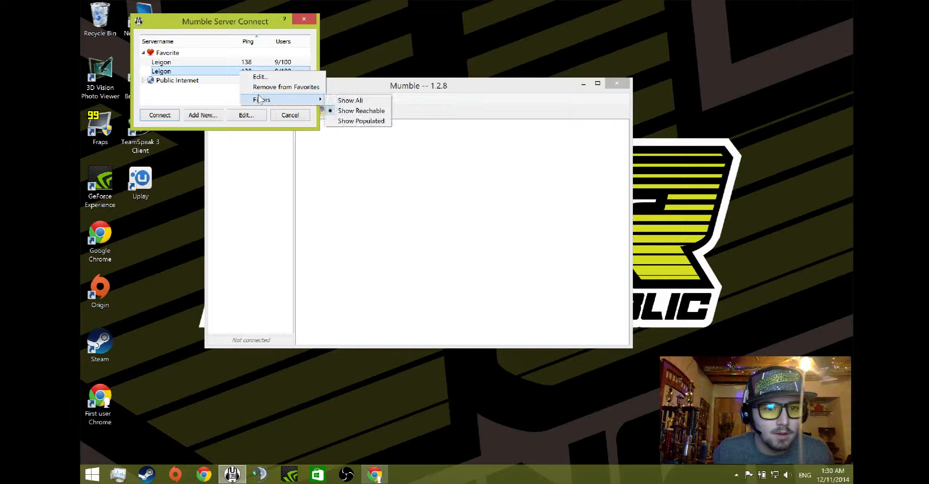
{"action": "left_click", "coordinate": [198, 75]}
{"action": "right_click", "coordinate": [198, 75]}
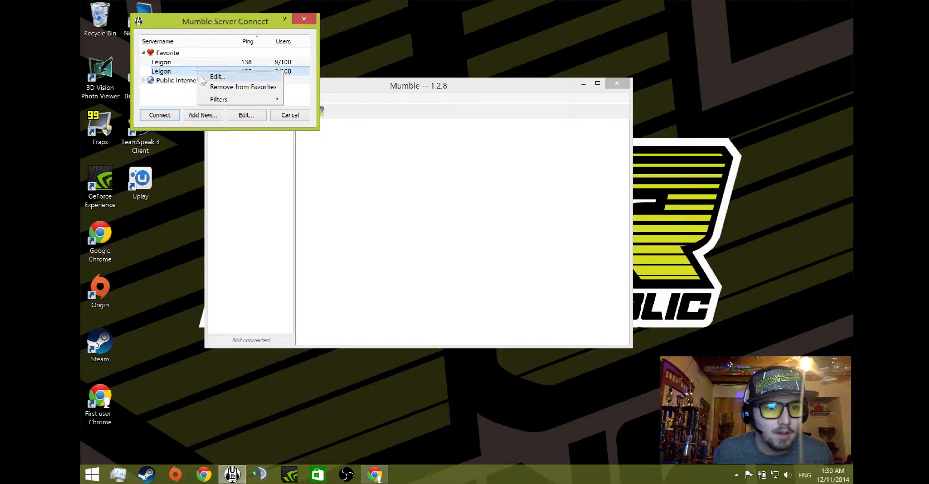
{"action": "left_click", "coordinate": [181, 74]}
{"action": "right_click", "coordinate": [181, 74]}
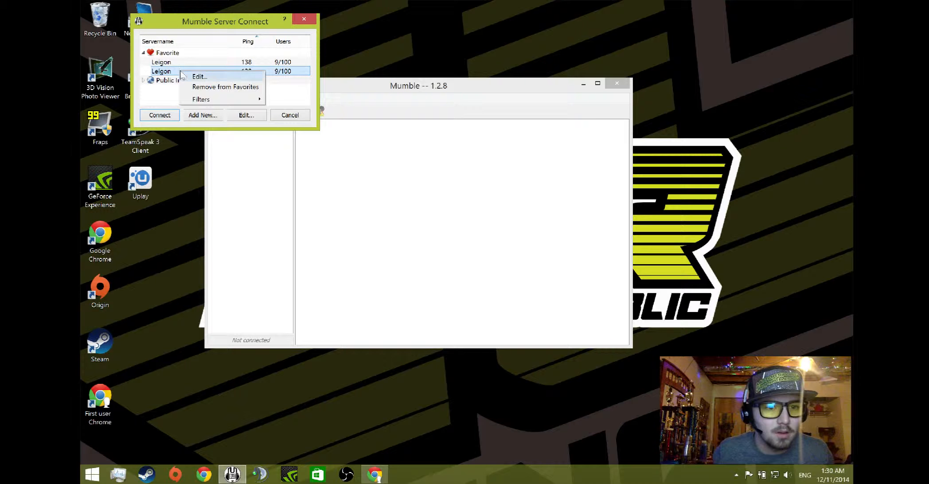
{"action": "left_click", "coordinate": [190, 76]}
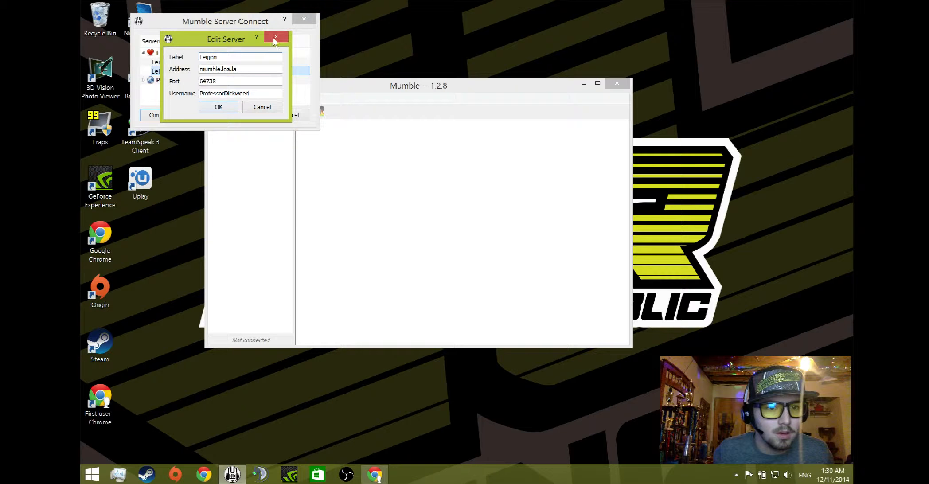
{"action": "left_click", "coordinate": [274, 38]}
Connect to the second Leigon favorite server and disconnect from it again
{"action": "double_click", "coordinate": [186, 75]}
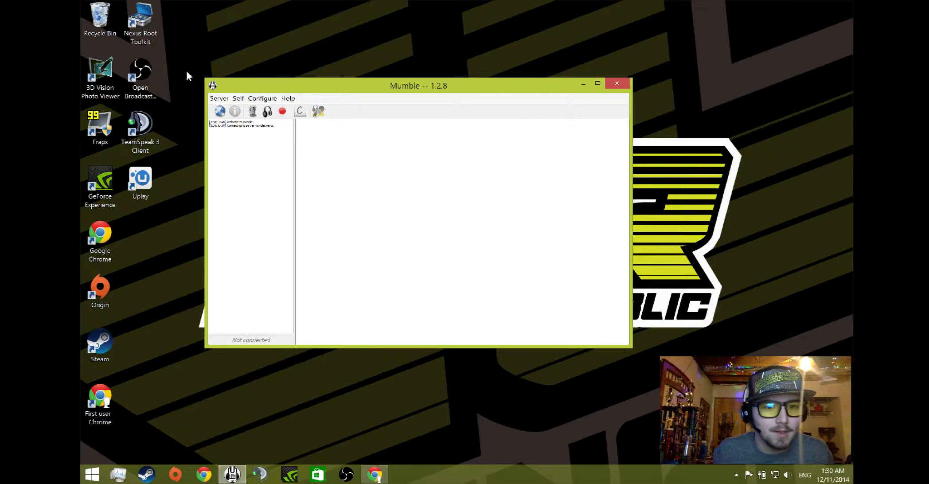
{"action": "left_click", "coordinate": [219, 100]}
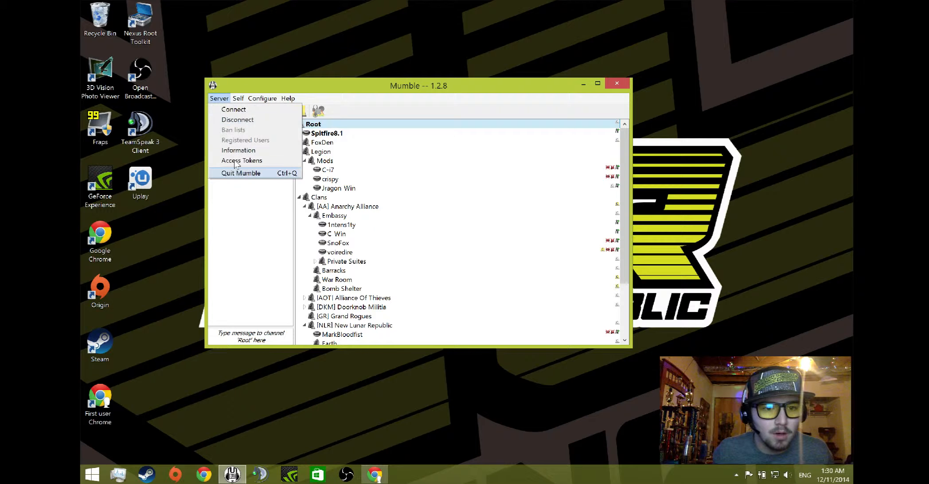
{"action": "left_click", "coordinate": [233, 109]}
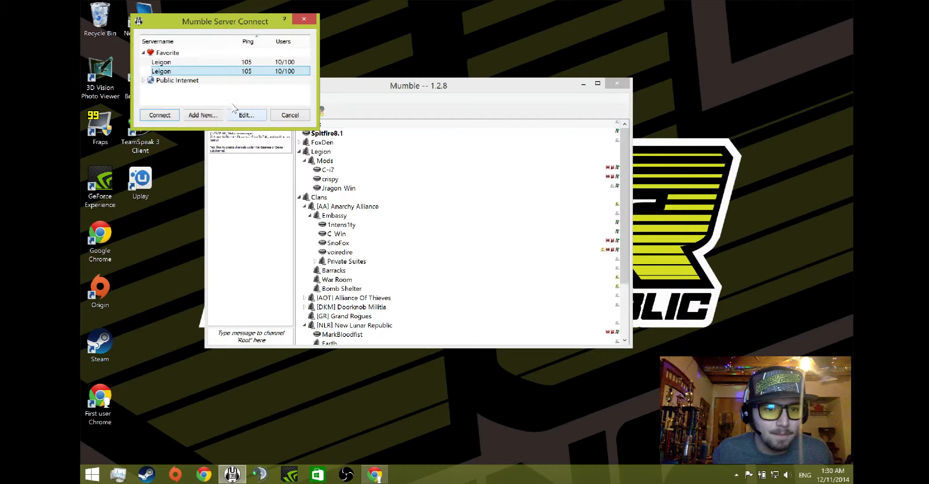
{"action": "left_click", "coordinate": [297, 116]}
{"action": "left_click", "coordinate": [219, 98]}
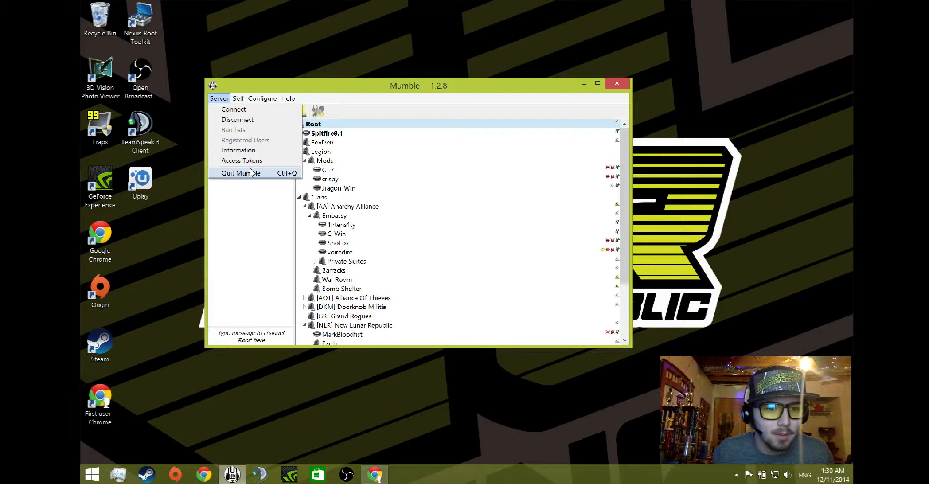
{"action": "left_click", "coordinate": [241, 120]}
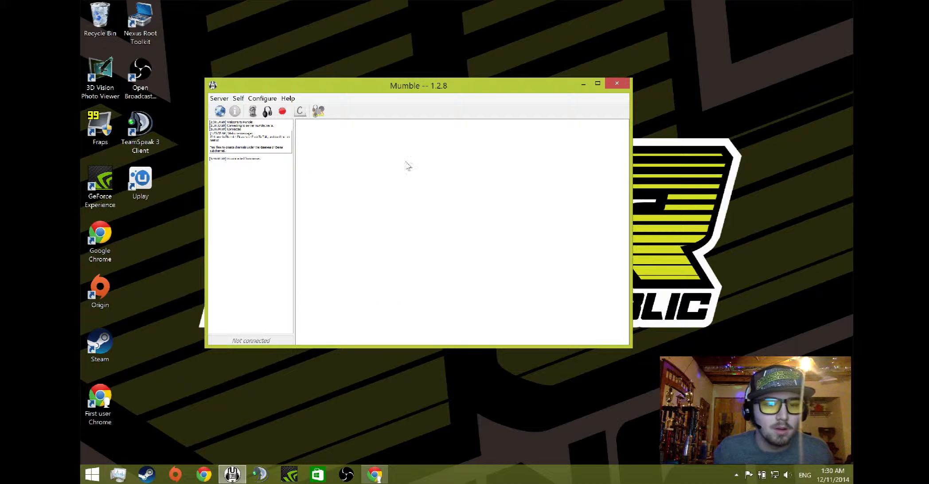
Add a favorite server labelled Legion with address mumble.loa.la, port 64738 and the chosen username
{"action": "left_click", "coordinate": [219, 98]}
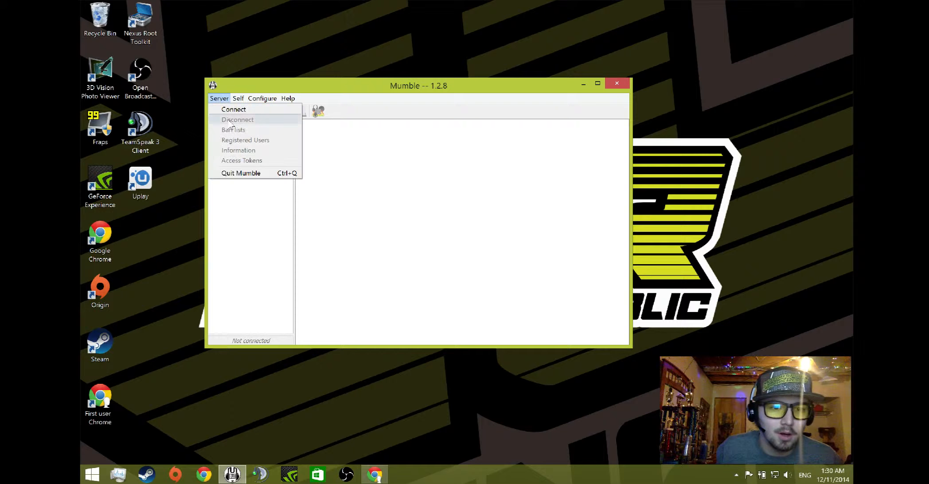
{"action": "left_click", "coordinate": [230, 109]}
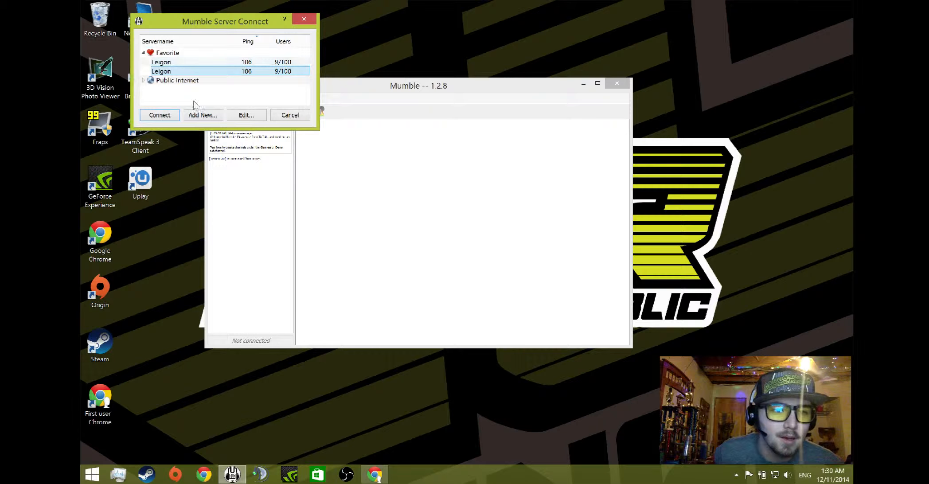
{"action": "left_click", "coordinate": [193, 118]}
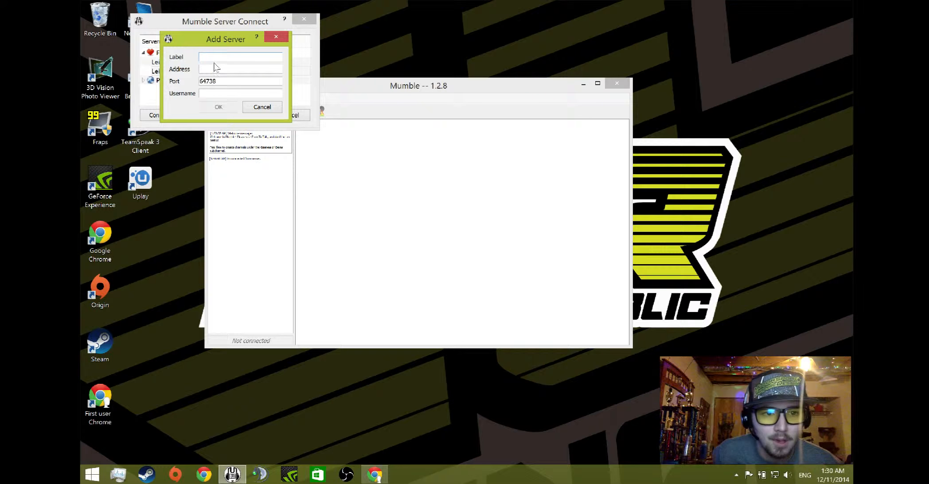
{"action": "type", "text": "Legion"}
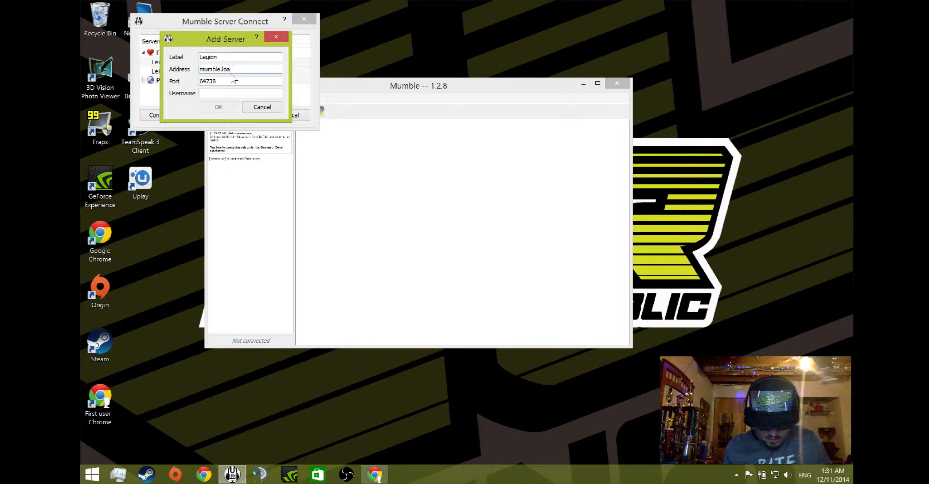
{"action": "left_click", "coordinate": [228, 82]}
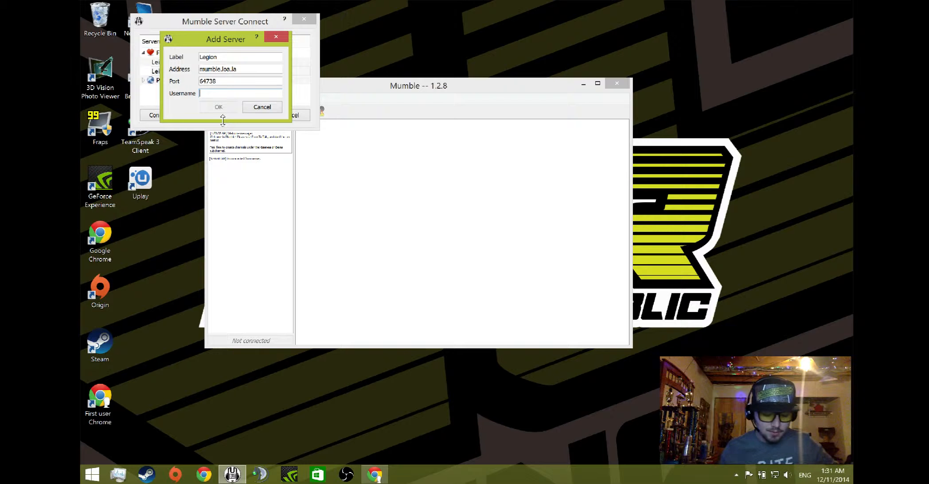
{"action": "type", "text": "ProfessorAssCheese"}
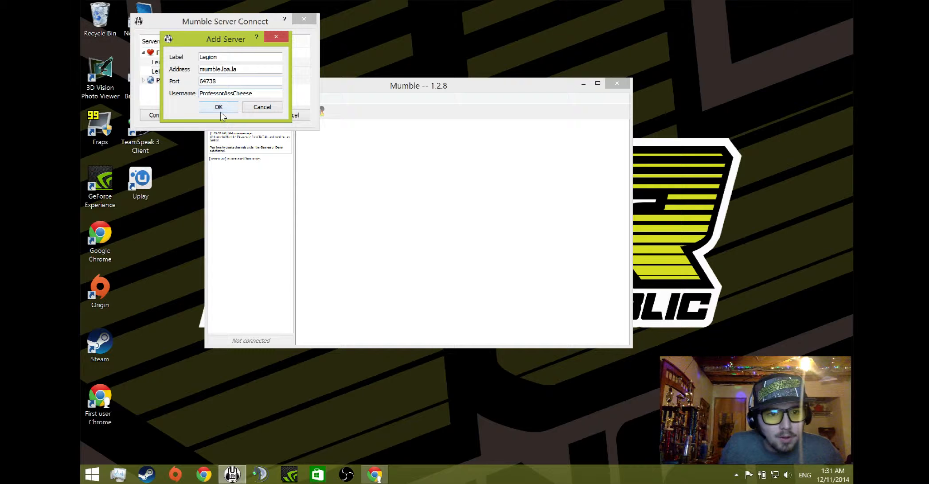
{"action": "left_click", "coordinate": [222, 111]}
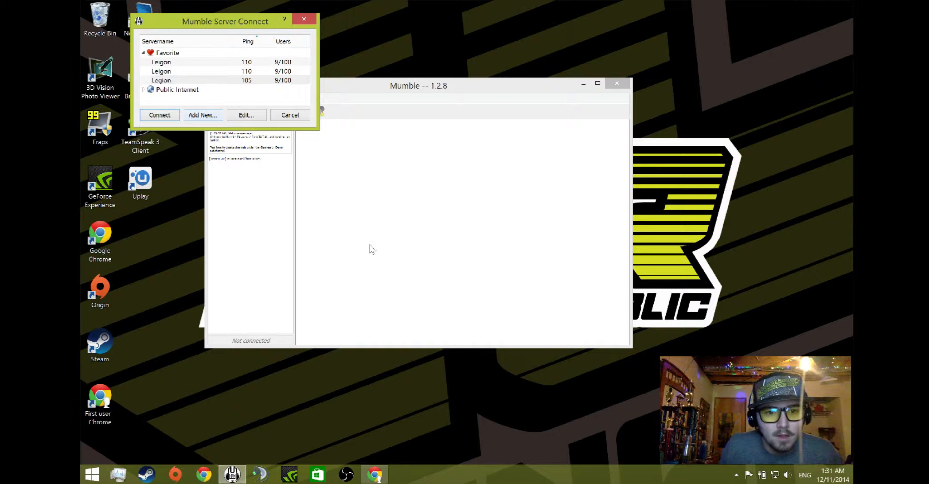
Connect to the new Legion favorite server
{"action": "left_click", "coordinate": [171, 81]}
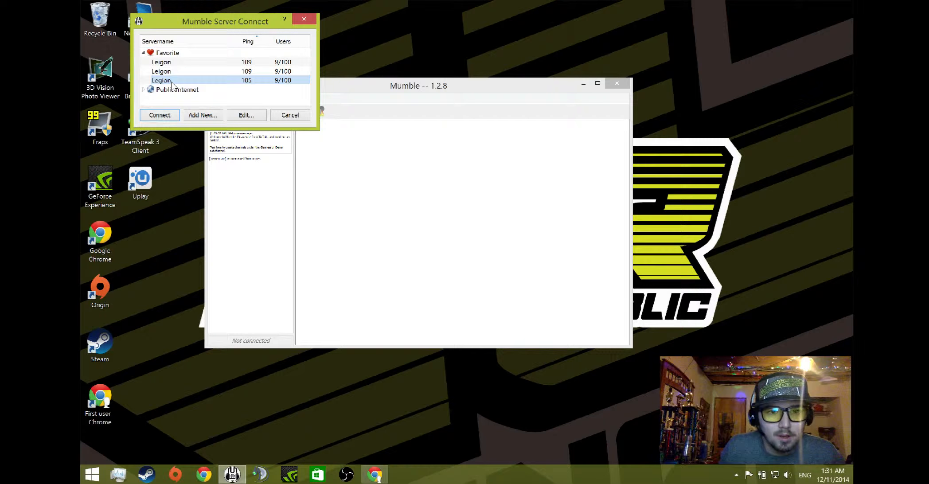
{"action": "mouse_move", "coordinate": [177, 66]}
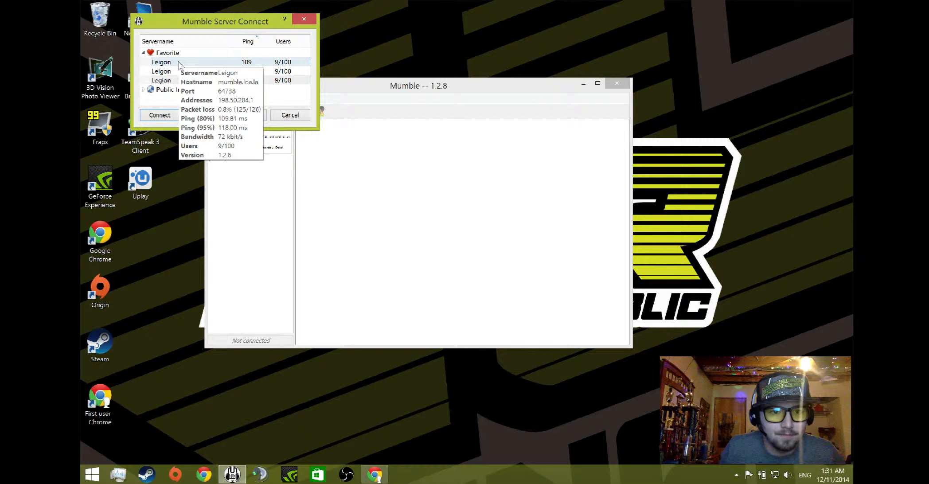
{"action": "mouse_move", "coordinate": [179, 80]}
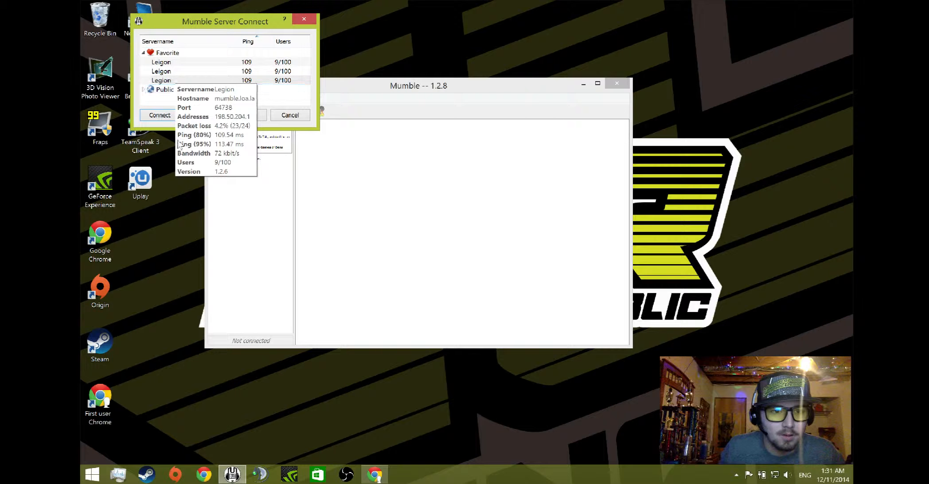
{"action": "left_click", "coordinate": [160, 115]}
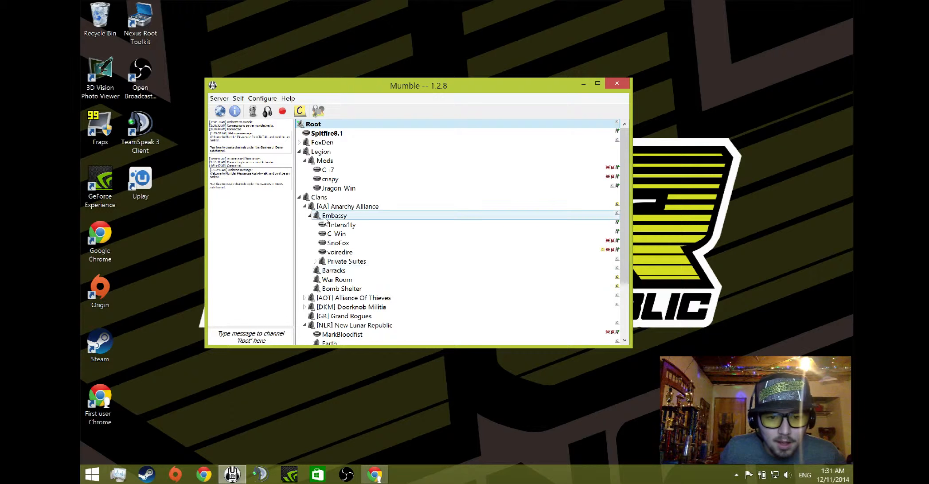
Join the [NLR] New Lunar Republic channel and move on to the Embassy channel under [AA] Anarchy Alliance
{"action": "scroll", "coordinate": [439, 261], "scroll_direction": "down", "scroll_amount": 3}
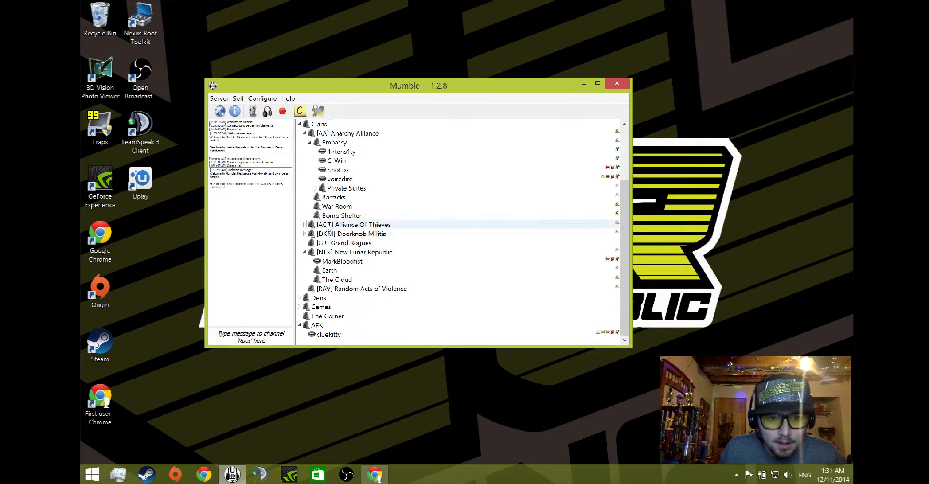
{"action": "double_click", "coordinate": [325, 253]}
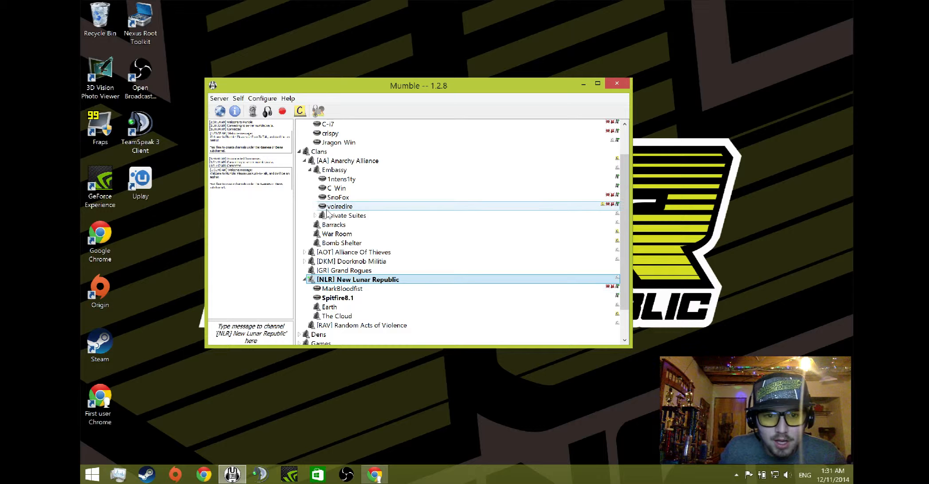
{"action": "double_click", "coordinate": [338, 171]}
{"action": "double_click", "coordinate": [337, 177]}
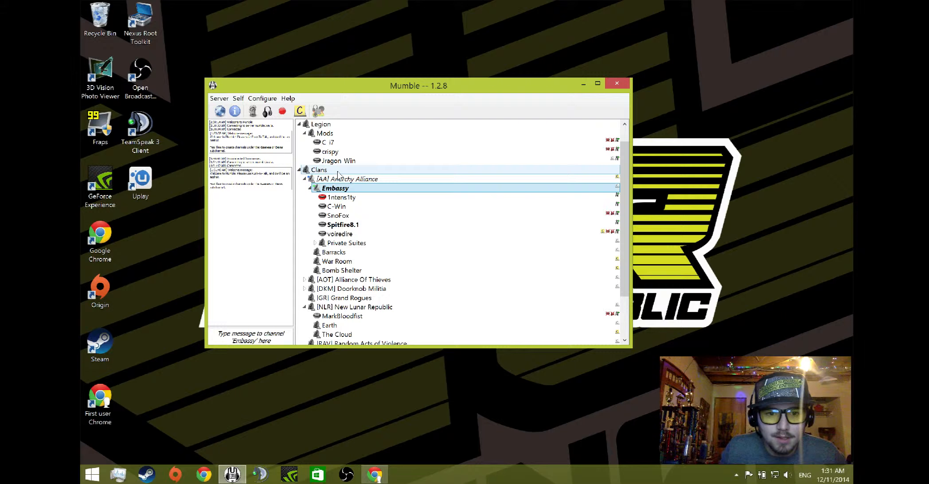
Move to the Legion channel and from there back to [NLR] New Lunar Republic
{"action": "scroll", "coordinate": [339, 177], "scroll_direction": "down", "scroll_amount": 1}
{"action": "scroll", "coordinate": [339, 177], "scroll_direction": "up", "scroll_amount": 2}
{"action": "double_click", "coordinate": [329, 143]}
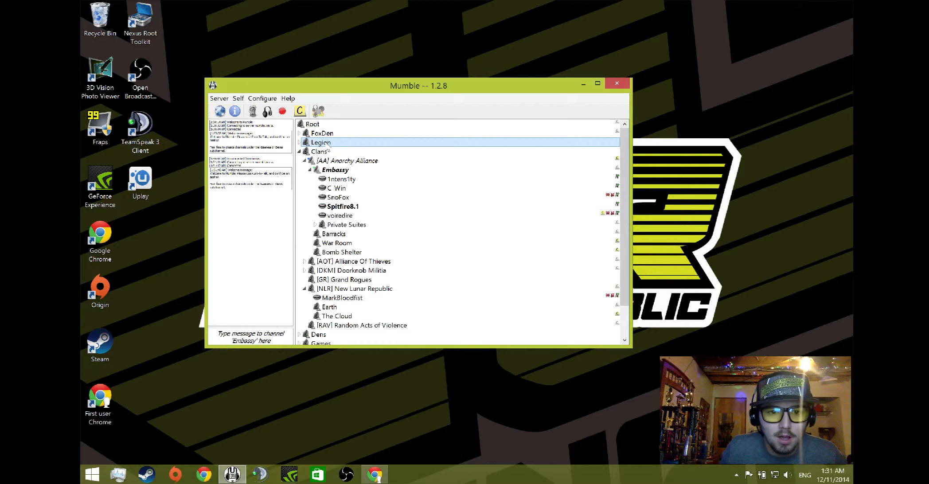
{"action": "scroll", "coordinate": [365, 296], "scroll_direction": "down", "scroll_amount": 1}
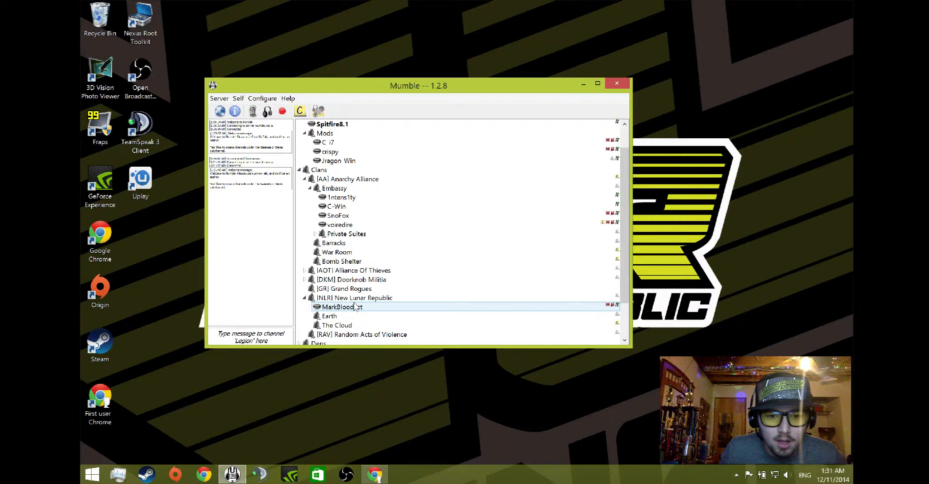
{"action": "double_click", "coordinate": [398, 300]}
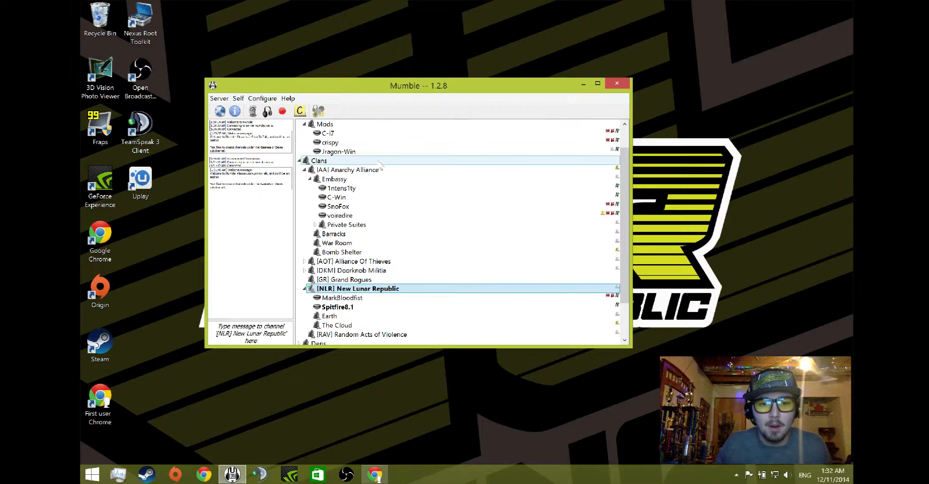
Return to the server's Root channel
{"action": "scroll", "coordinate": [330, 164], "scroll_direction": "down", "scroll_amount": 2}
{"action": "scroll", "coordinate": [332, 134], "scroll_direction": "up", "scroll_amount": 3}
{"action": "double_click", "coordinate": [324, 126]}
{"action": "double_click", "coordinate": [324, 127]}
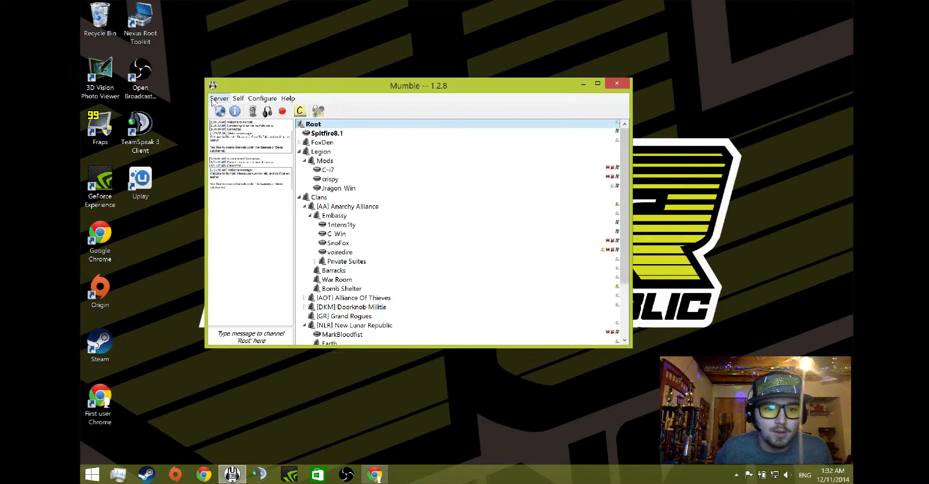
{"action": "left_click", "coordinate": [262, 99]}
{"action": "mouse_move", "coordinate": [288, 99]}
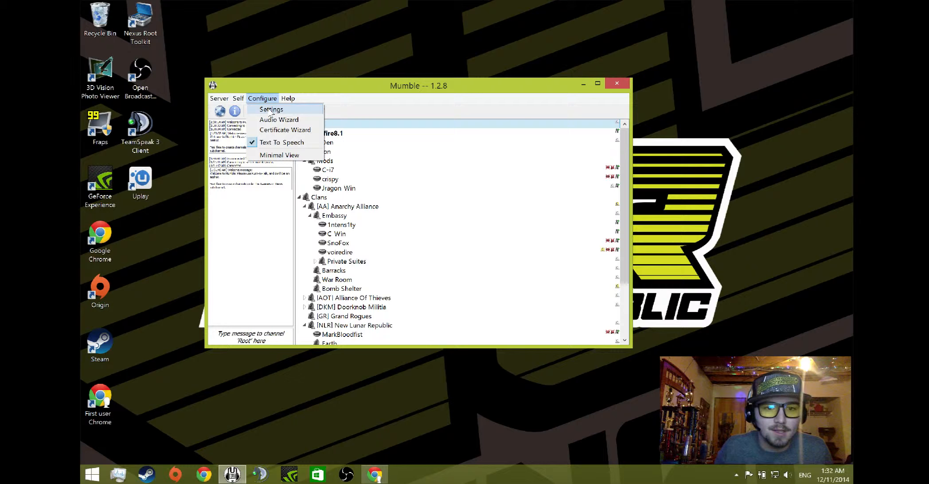
{"action": "left_click", "coordinate": [266, 110]}
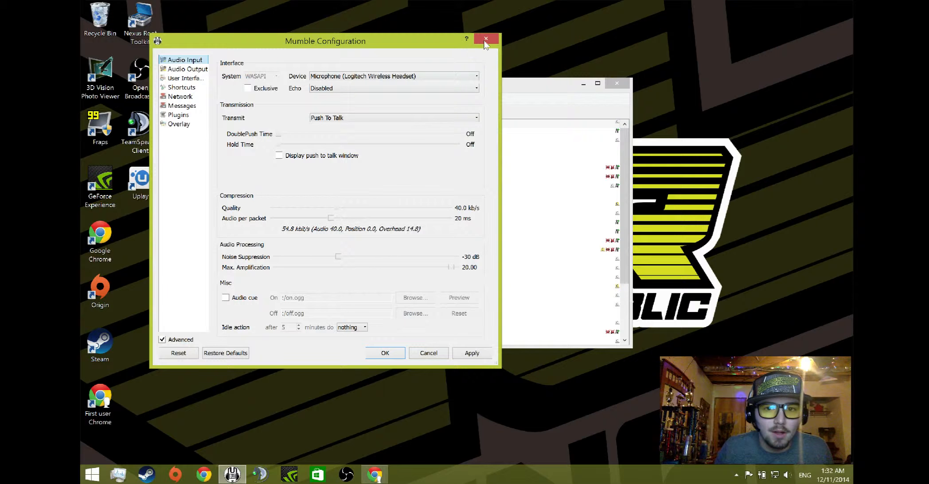
{"action": "left_click", "coordinate": [486, 41]}
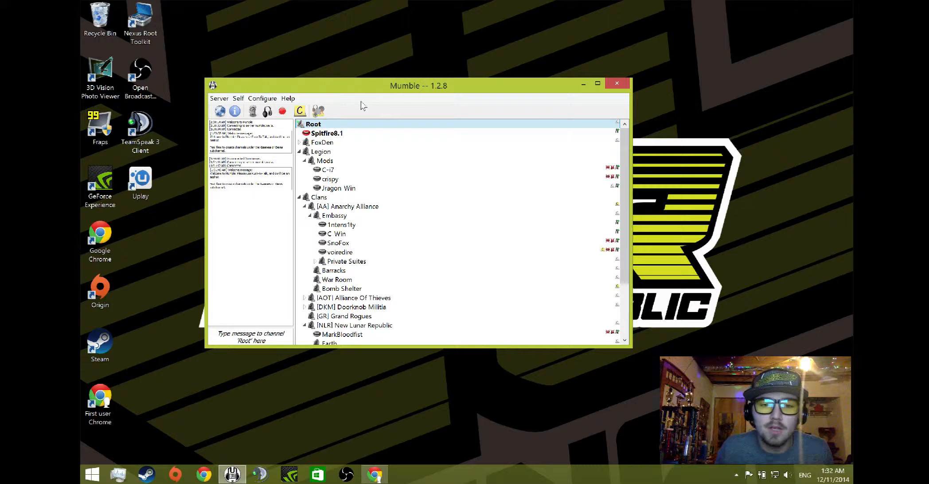
{"action": "left_click", "coordinate": [262, 98]}
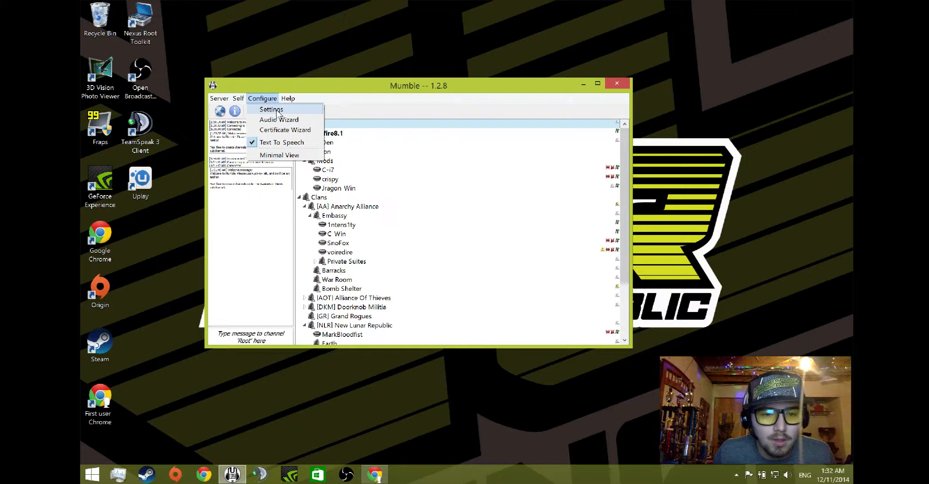
{"action": "left_click", "coordinate": [372, 109]}
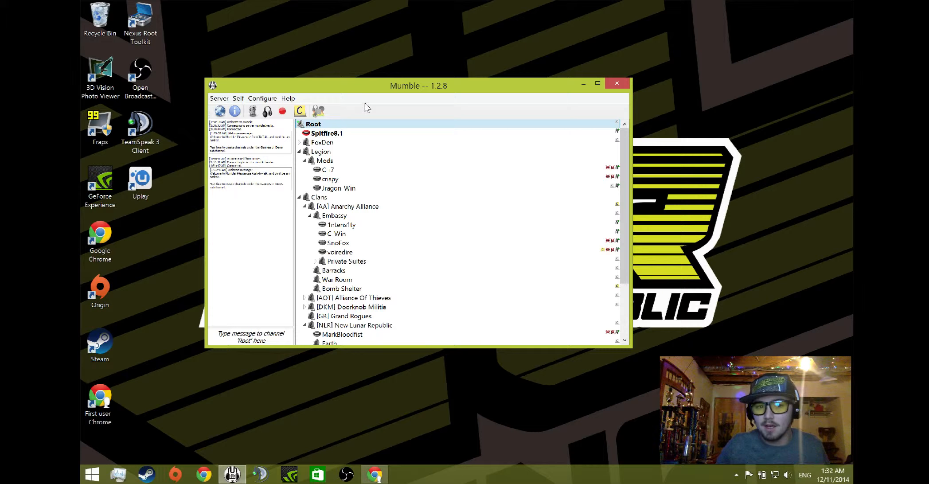
Open the settings and review the available microphone devices, the audio output options and the user interface options without changing them
{"action": "left_click", "coordinate": [263, 98]}
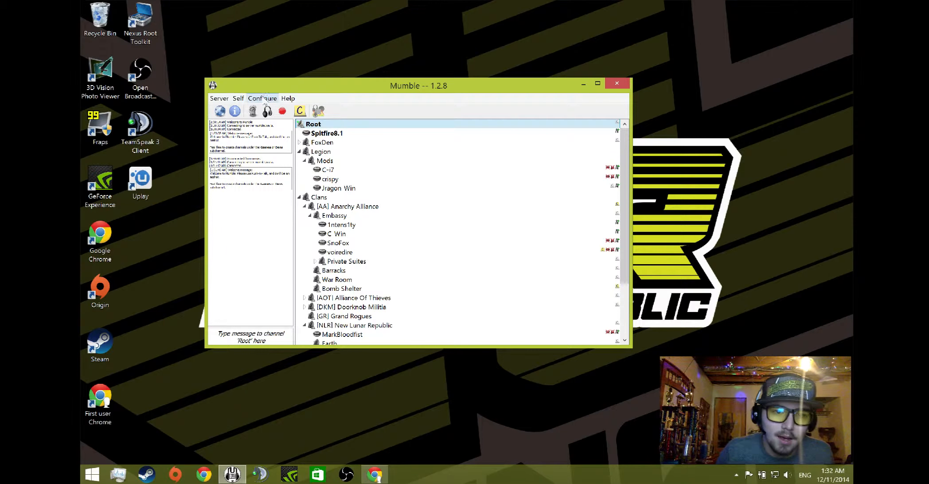
{"action": "left_click", "coordinate": [268, 109]}
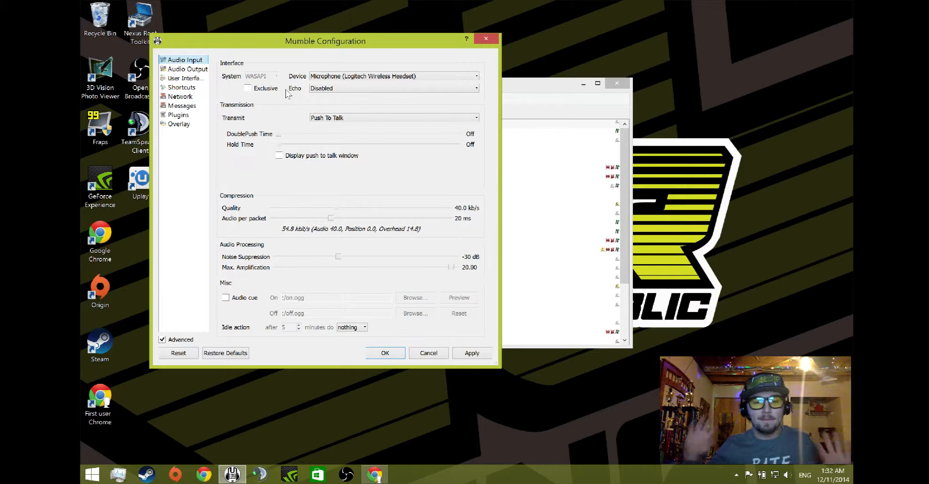
{"action": "left_click", "coordinate": [331, 77]}
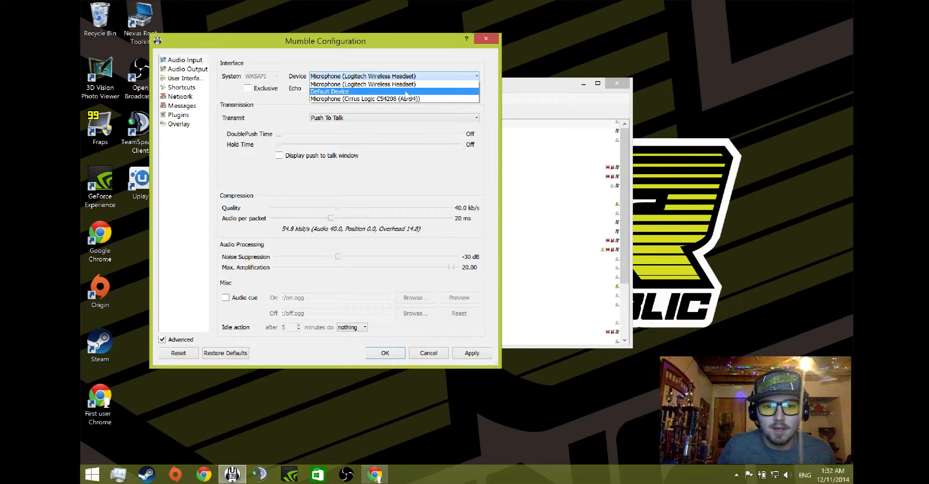
{"action": "left_click", "coordinate": [224, 99]}
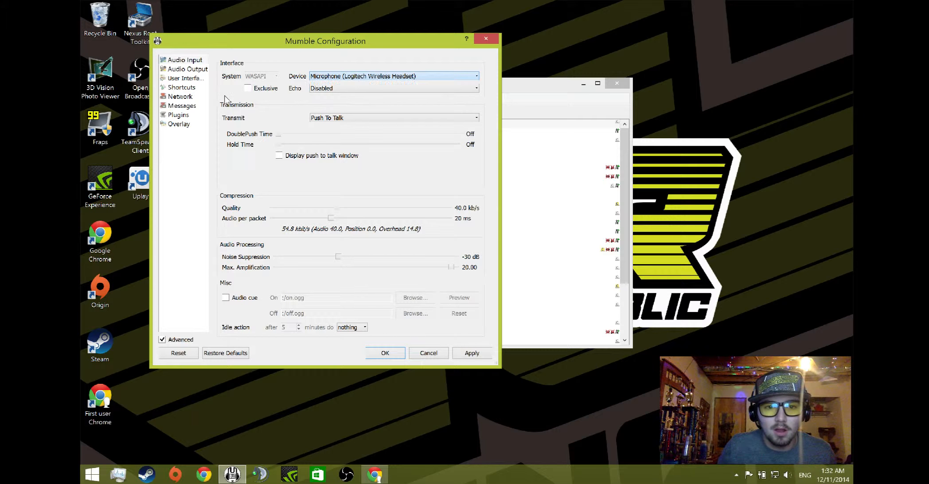
{"action": "left_click", "coordinate": [185, 70]}
{"action": "left_click", "coordinate": [182, 78]}
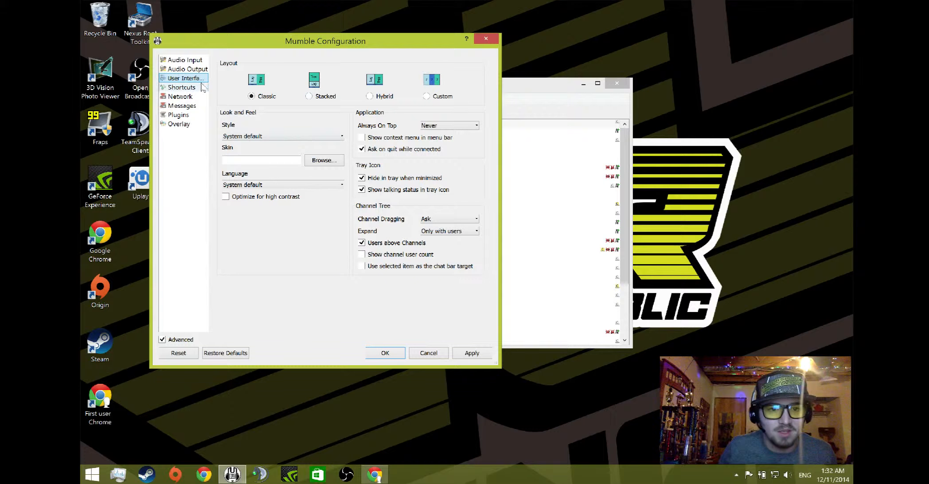
Remove the existing Push to Talk shortcut from the configured shortcuts
{"action": "left_click", "coordinate": [189, 89]}
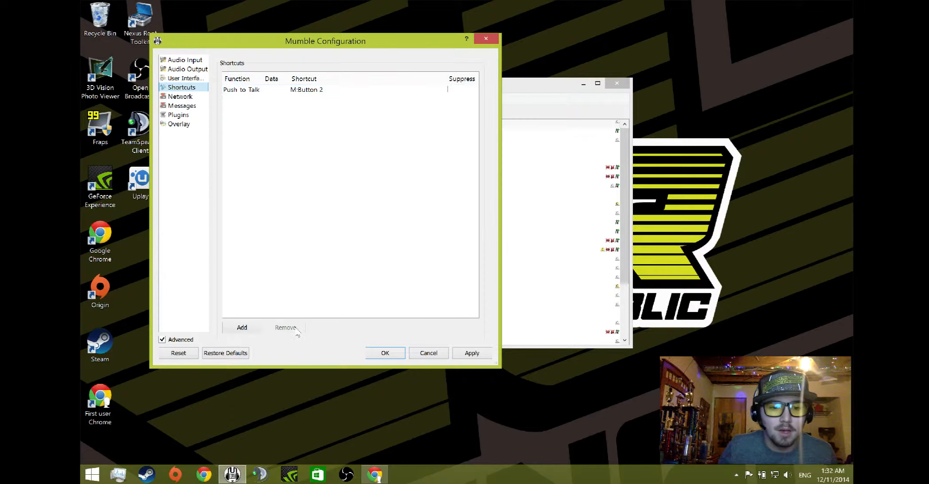
{"action": "left_click", "coordinate": [269, 89]}
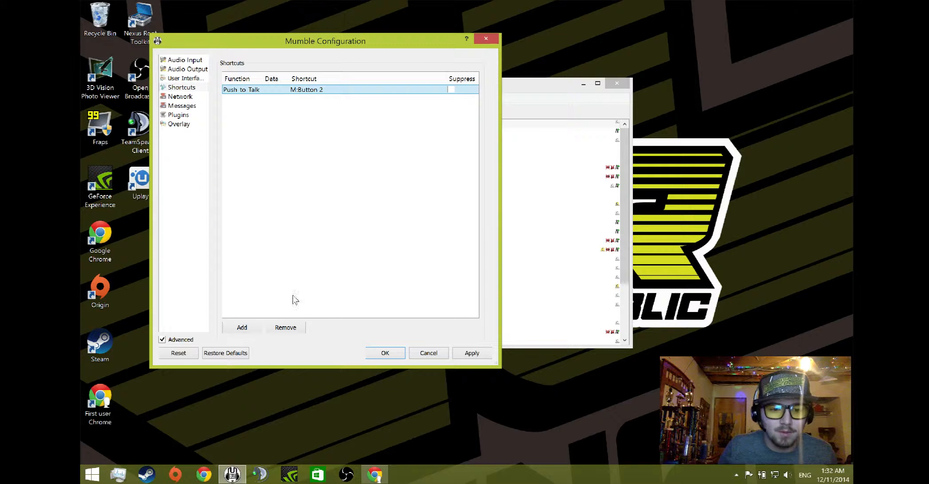
{"action": "left_click", "coordinate": [287, 327]}
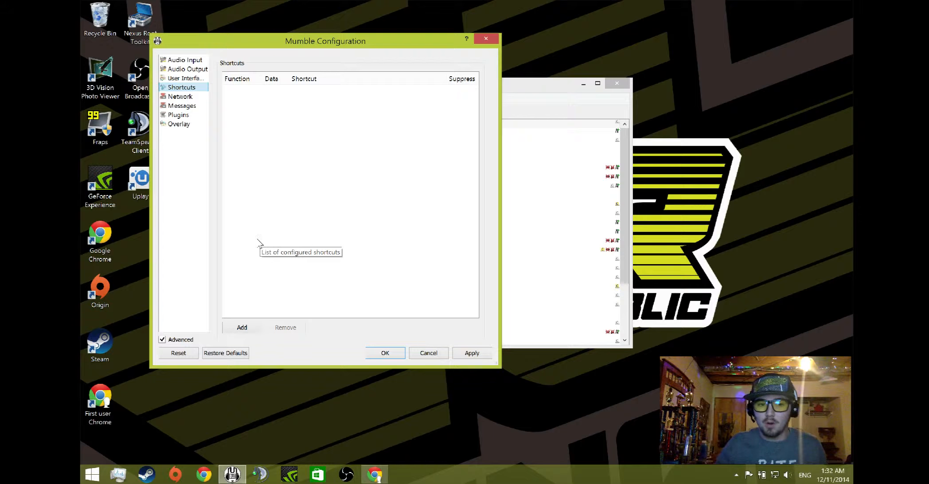
Make sure the audio input's transmission mode is Push To Talk
{"action": "left_click", "coordinate": [183, 61]}
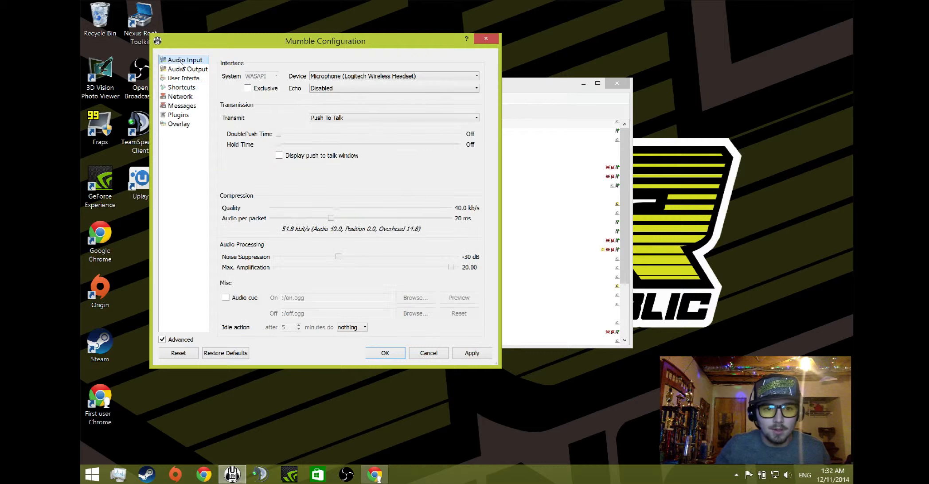
{"action": "left_click", "coordinate": [322, 118]}
{"action": "left_click", "coordinate": [345, 141]}
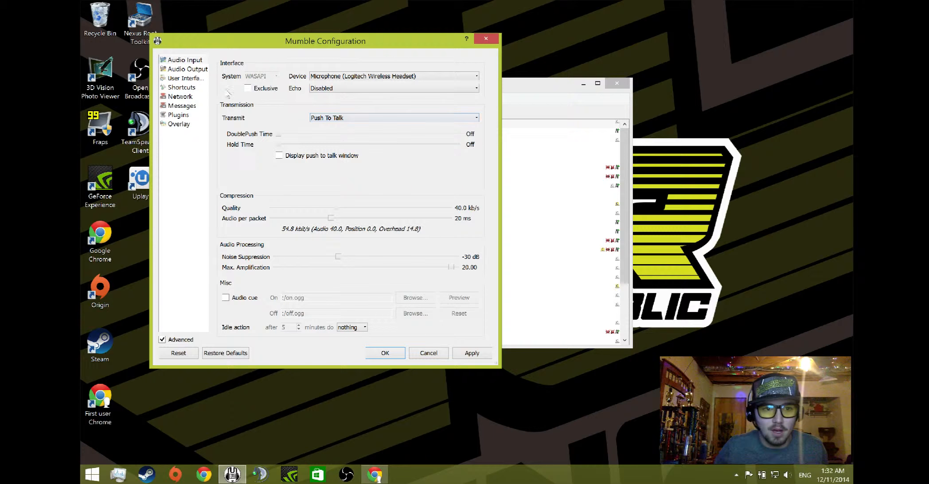
Add a new entry to the shortcuts and set its function to Push-to-Talk
{"action": "left_click", "coordinate": [190, 89]}
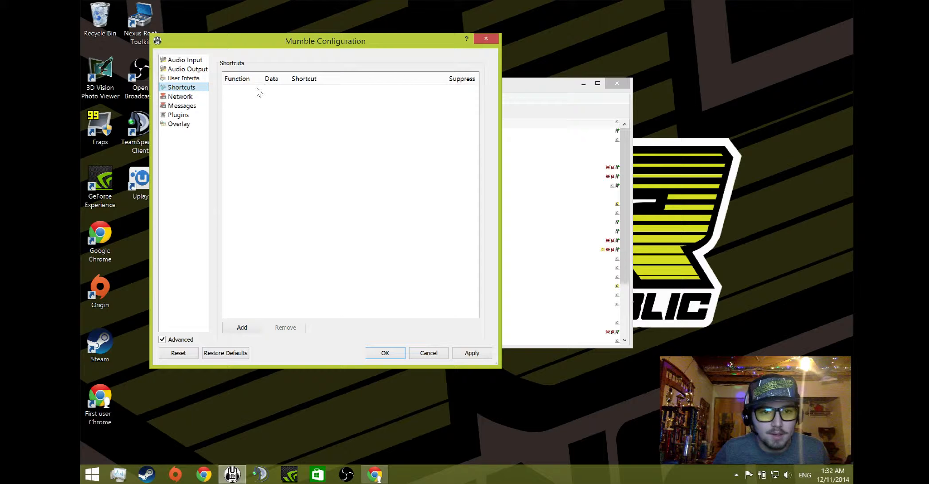
{"action": "left_click", "coordinate": [242, 327]}
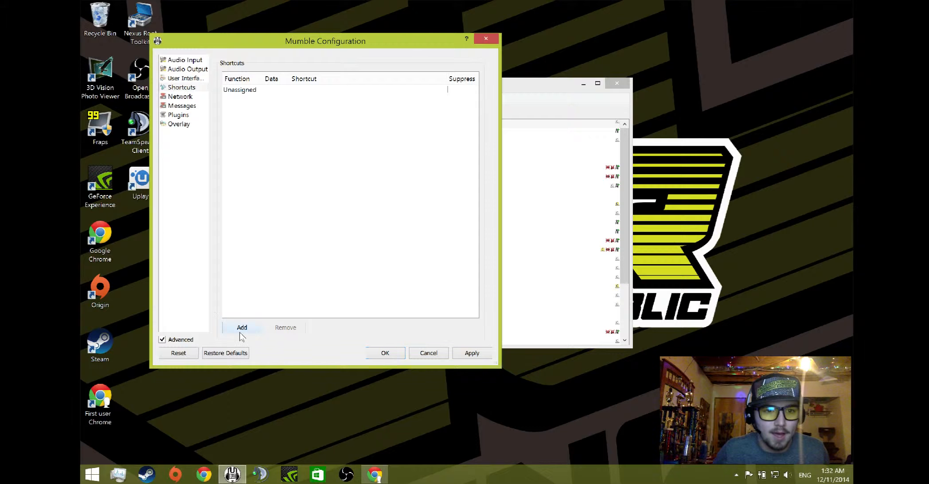
{"action": "double_click", "coordinate": [250, 90]}
{"action": "left_click", "coordinate": [251, 90]}
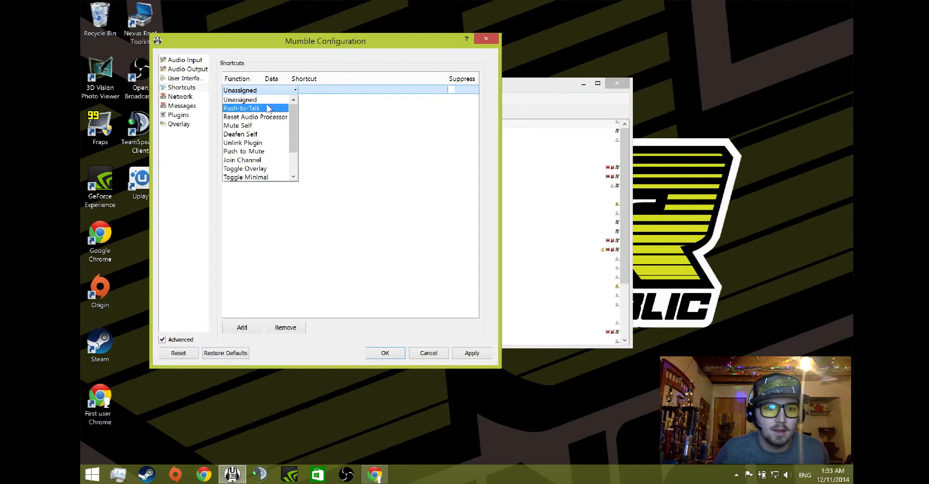
{"action": "left_click", "coordinate": [256, 102]}
{"action": "left_click", "coordinate": [249, 82]}
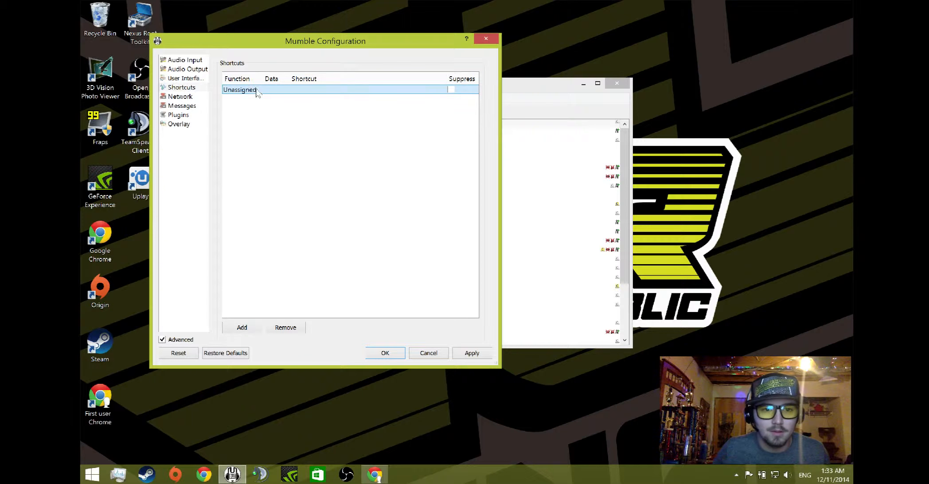
{"action": "left_click", "coordinate": [257, 92]}
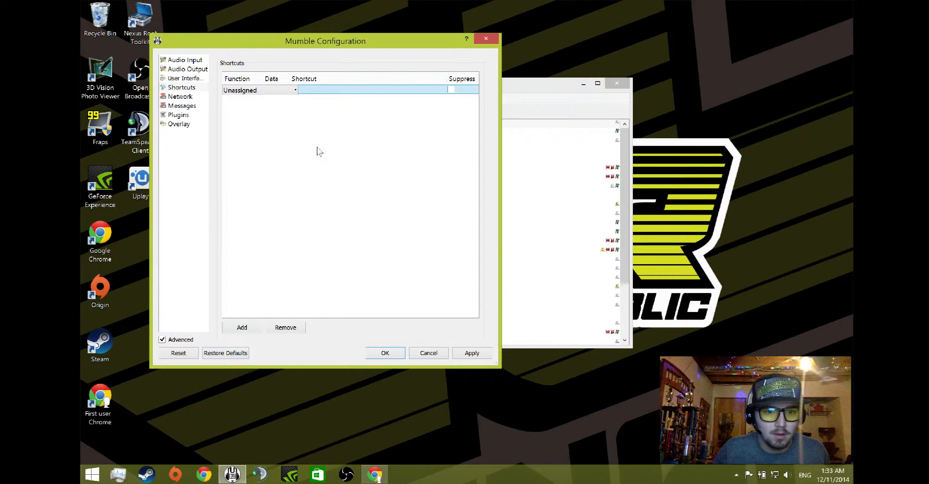
{"action": "left_click", "coordinate": [293, 92]}
{"action": "left_click", "coordinate": [271, 109]}
Assign the middle mouse button (M:Button 2) as the shortcut for Push-to-Talk
{"action": "left_click", "coordinate": [310, 90]}
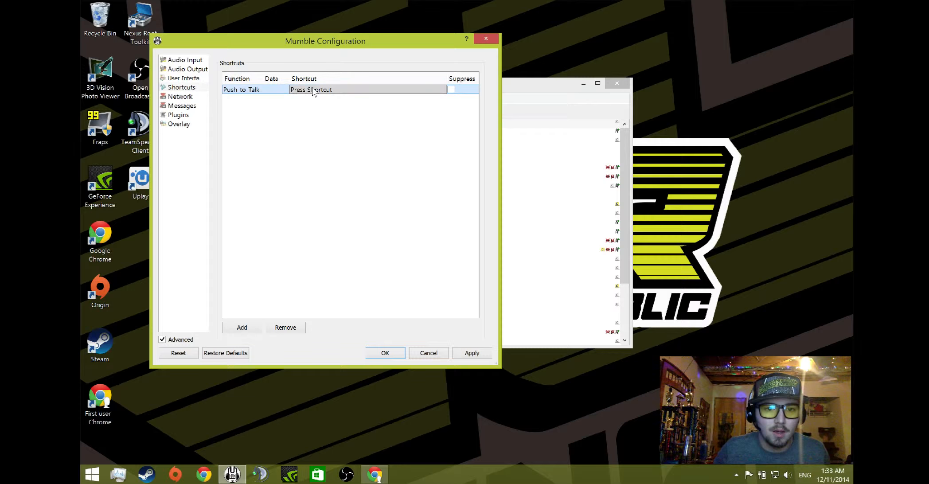
{"action": "middle_click", "coordinate": [315, 91]}
{"action": "left_click", "coordinate": [325, 135]}
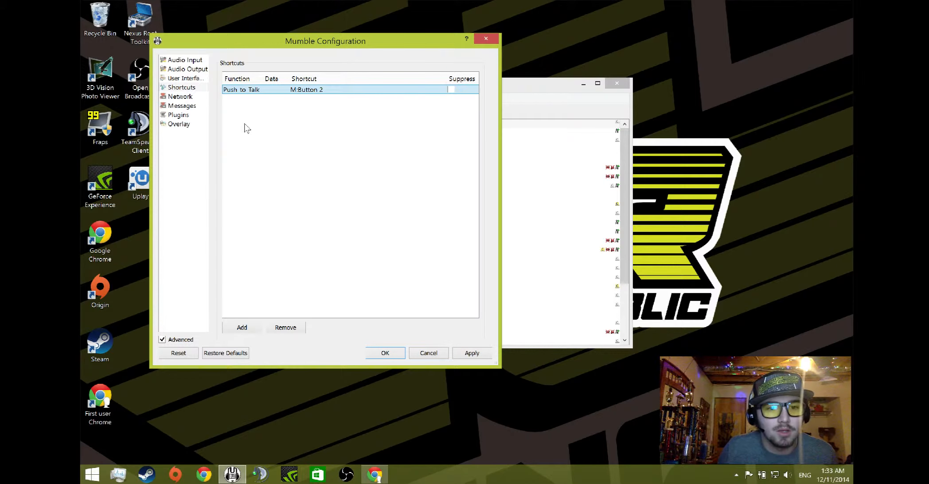
Review the network, messages, plugins and overlay settings, and return to the audio input settings
{"action": "left_click", "coordinate": [177, 97]}
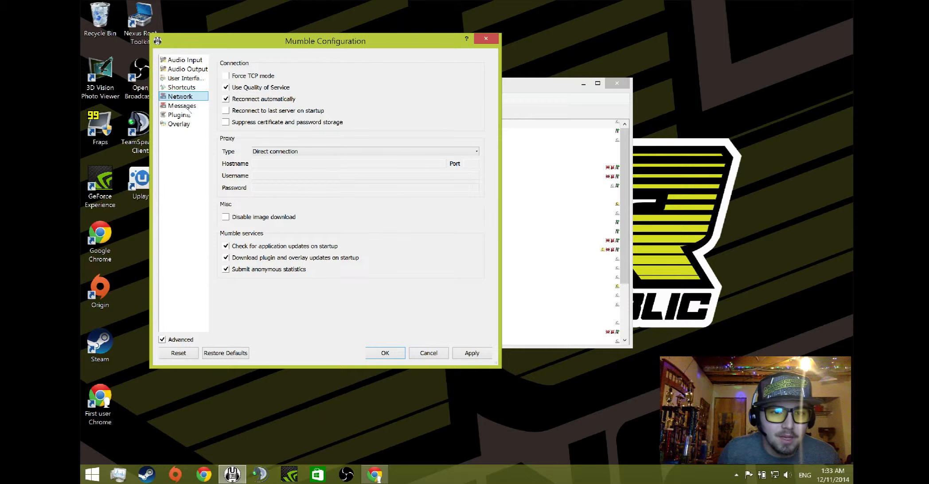
{"action": "left_click", "coordinate": [183, 105]}
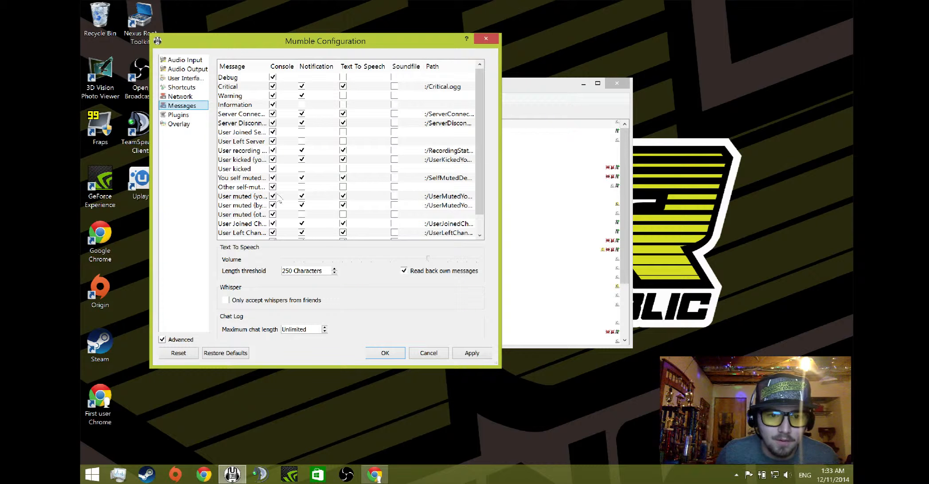
{"action": "left_click", "coordinate": [244, 239]}
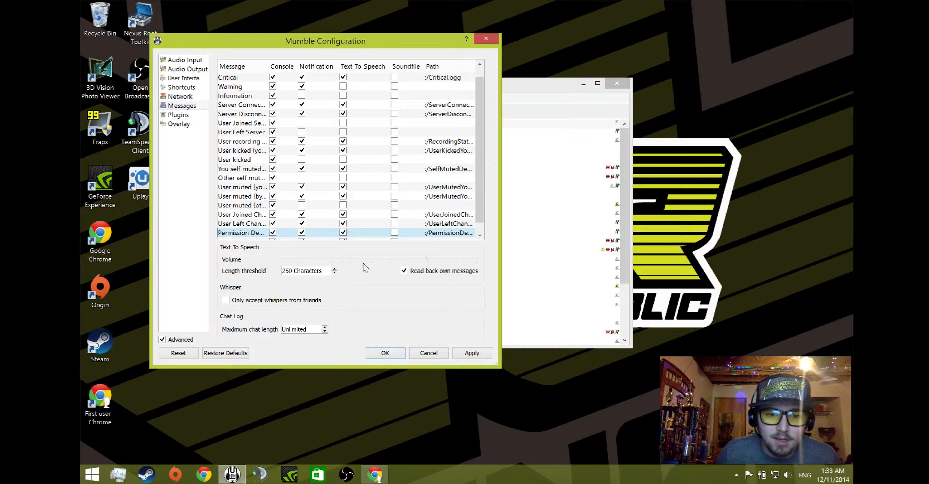
{"action": "scroll", "coordinate": [375, 186], "scroll_direction": "down", "scroll_amount": 1}
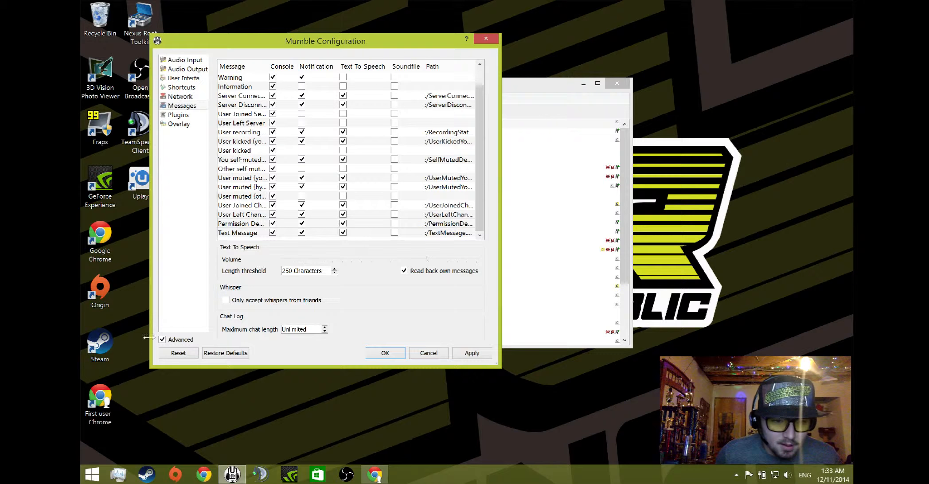
{"action": "left_click", "coordinate": [178, 115]}
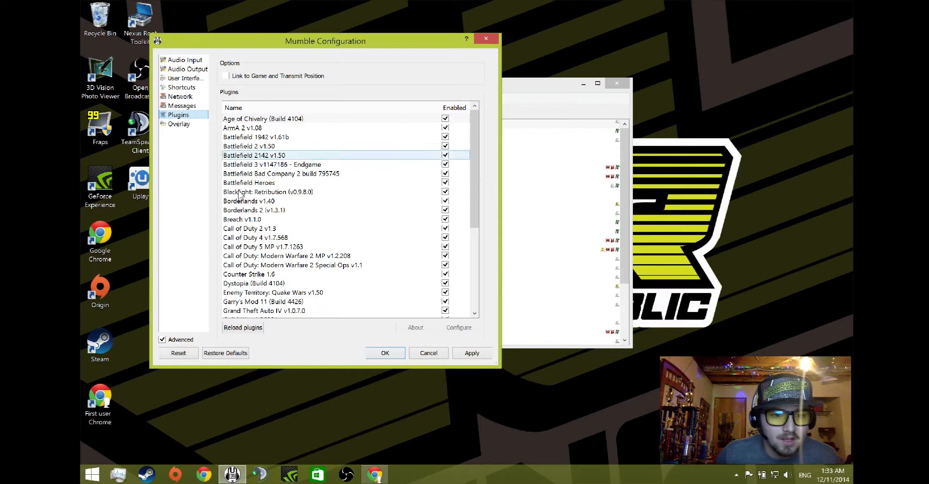
{"action": "left_click", "coordinate": [184, 125]}
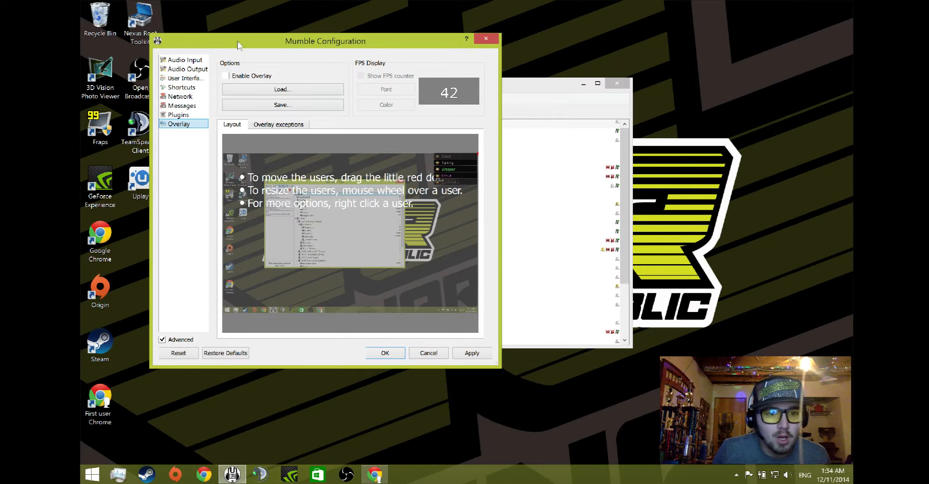
{"action": "left_click", "coordinate": [195, 69]}
{"action": "left_click", "coordinate": [192, 60]}
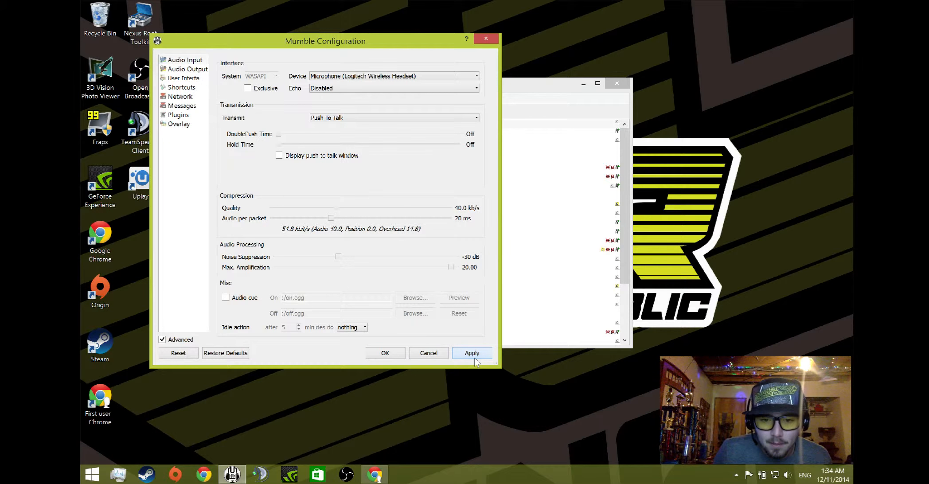
Accept the configuration and join the [NLR] New Lunar Republic channel under Clans
{"action": "left_click", "coordinate": [385, 354]}
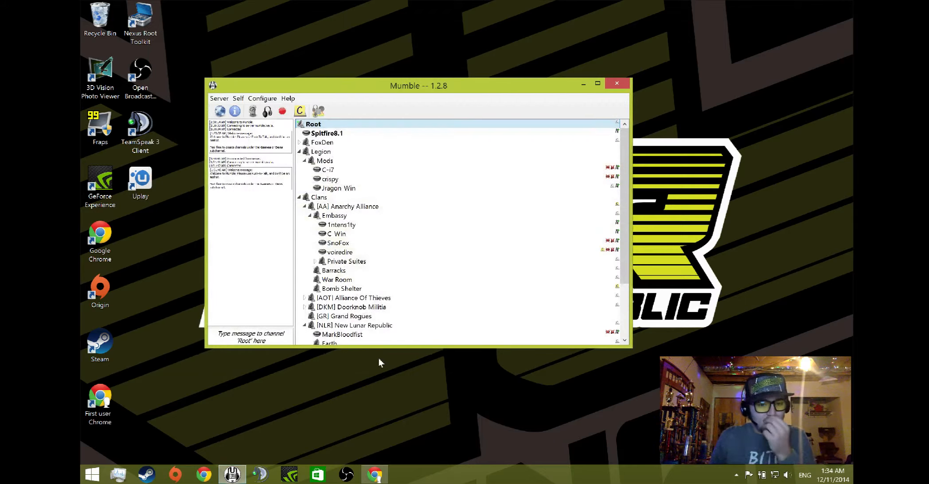
{"action": "double_click", "coordinate": [383, 326]}
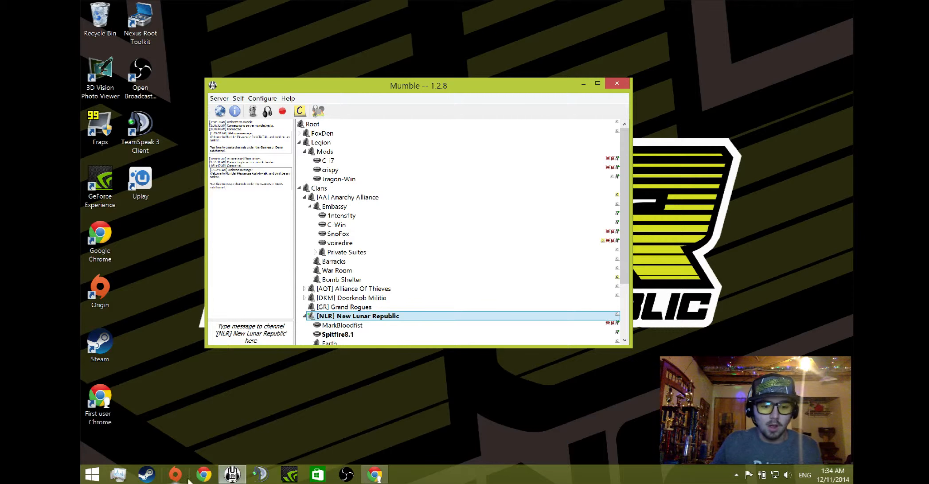
Switch to Steam, open the friends list and look through the friends at its beginning
{"action": "left_click", "coordinate": [150, 476]}
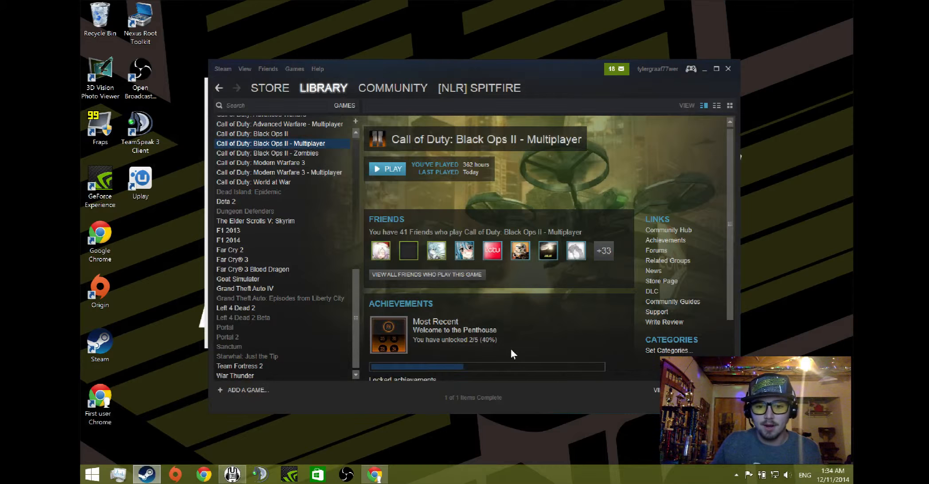
{"action": "scroll", "coordinate": [288, 217], "scroll_direction": "up", "scroll_amount": 4}
{"action": "left_click", "coordinate": [659, 392]}
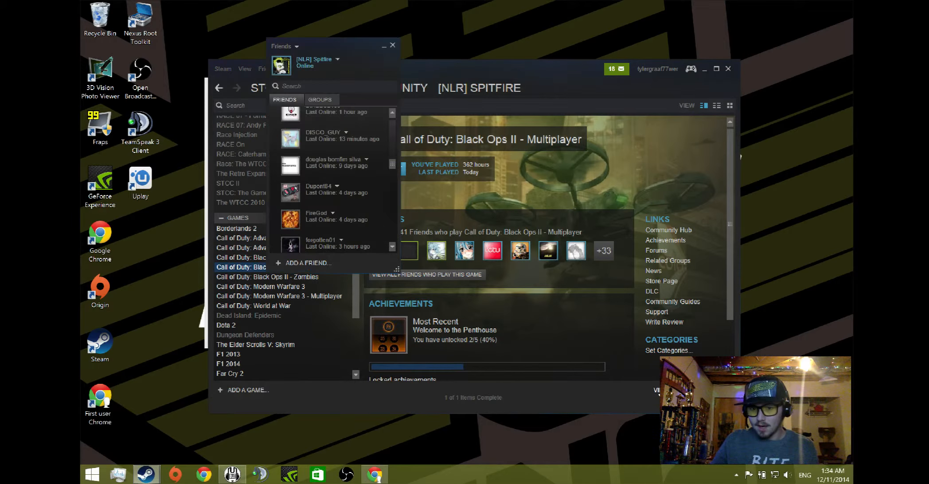
{"action": "scroll", "coordinate": [337, 178], "scroll_direction": "up", "scroll_amount": 5}
{"action": "scroll", "coordinate": [331, 278], "scroll_direction": "up", "scroll_amount": 5}
{"action": "scroll", "coordinate": [369, 220], "scroll_direction": "up", "scroll_amount": 2}
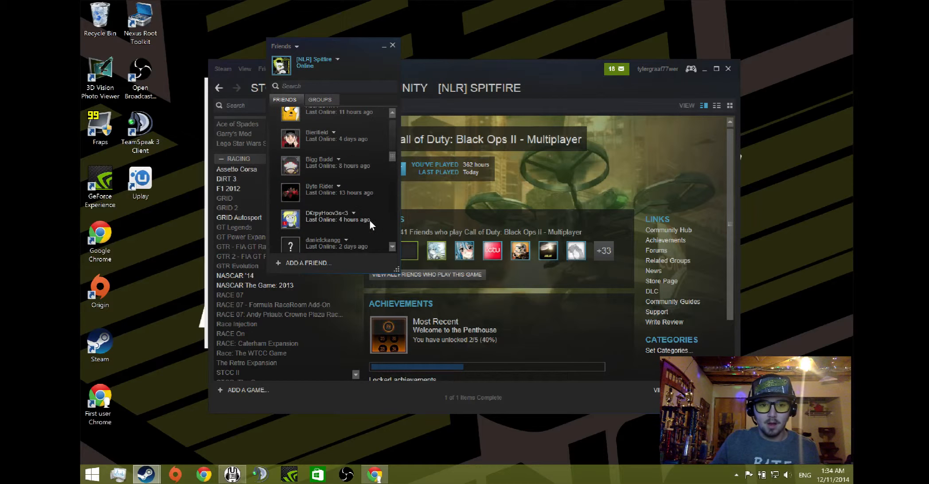
{"action": "scroll", "coordinate": [369, 211], "scroll_direction": "up", "scroll_amount": 3}
Return to the Steam library, move its window higher and look through the list of games
{"action": "left_click", "coordinate": [521, 207]}
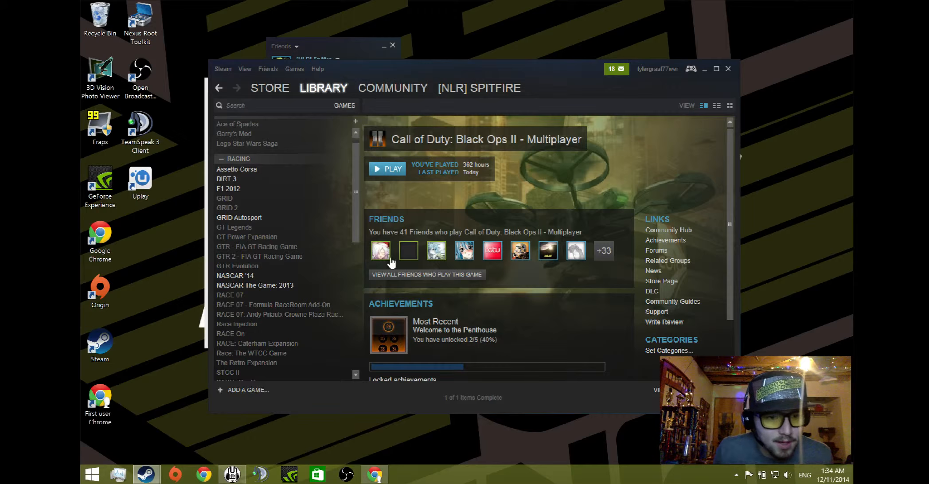
{"action": "scroll", "coordinate": [377, 186], "scroll_direction": "down", "scroll_amount": 2}
{"action": "scroll", "coordinate": [272, 239], "scroll_direction": "up", "scroll_amount": 1}
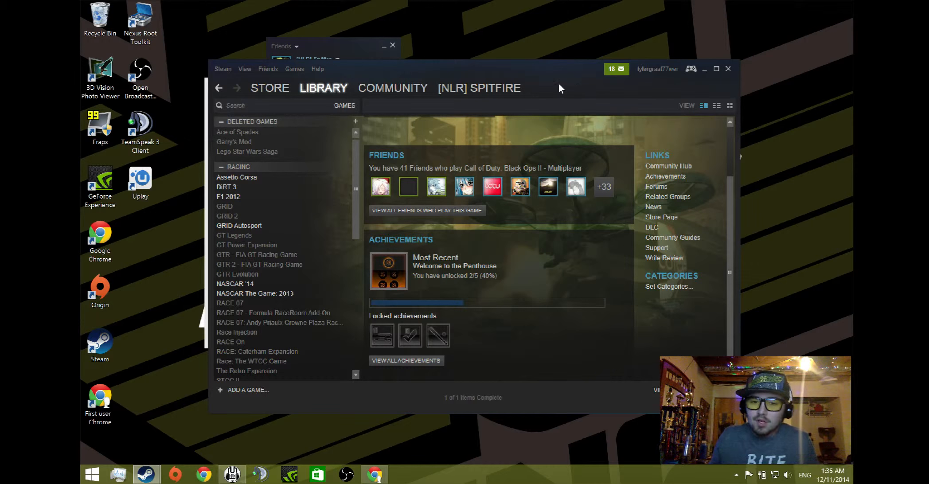
{"action": "left_click_drag", "start_coordinate": [558, 84], "coordinate": [576, 52]}
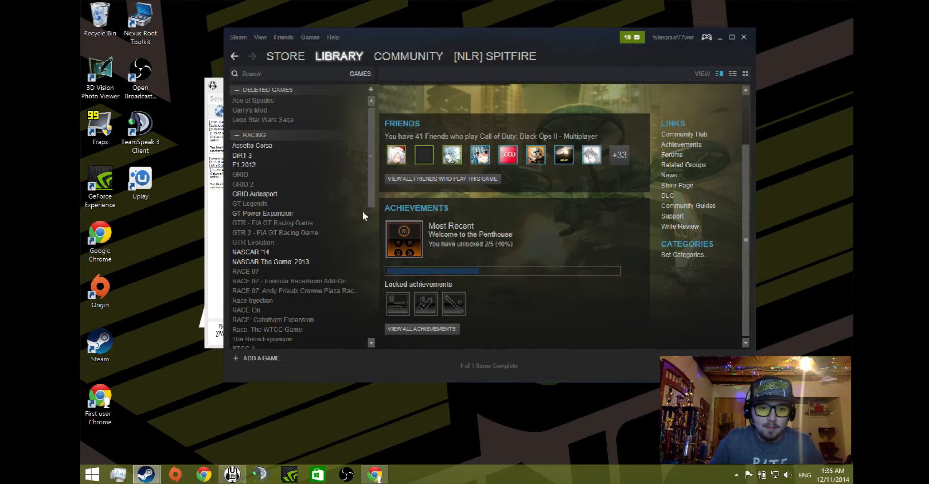
{"action": "scroll", "coordinate": [277, 175], "scroll_direction": "down", "scroll_amount": 10}
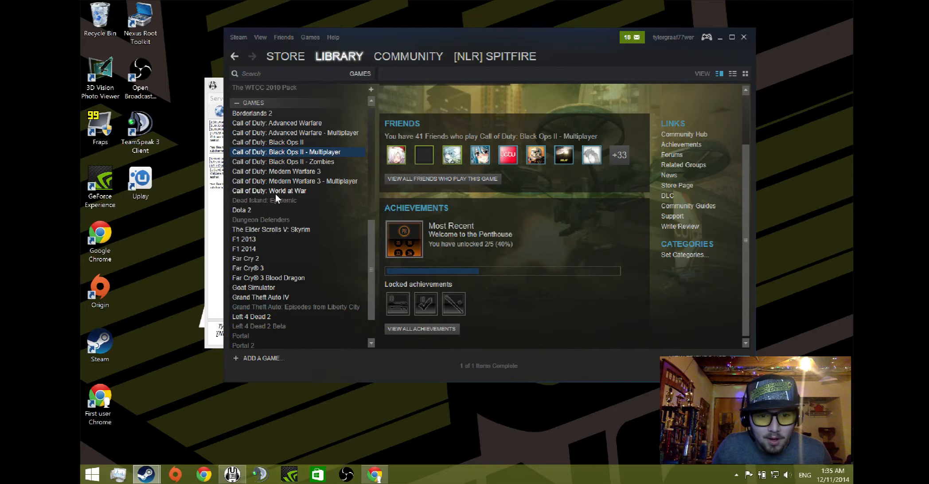
{"action": "left_click_drag", "start_coordinate": [375, 290], "coordinate": [407, 329]}
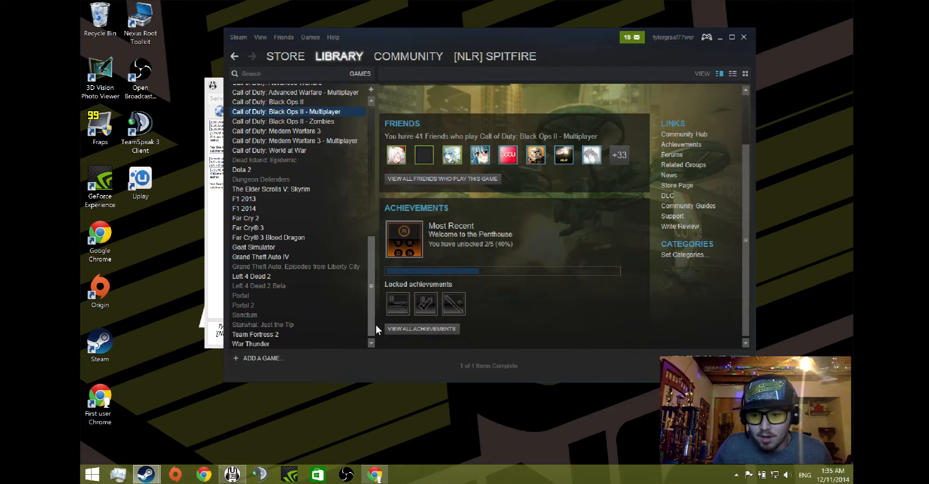
{"action": "scroll", "coordinate": [334, 295], "scroll_direction": "up", "scroll_amount": 6}
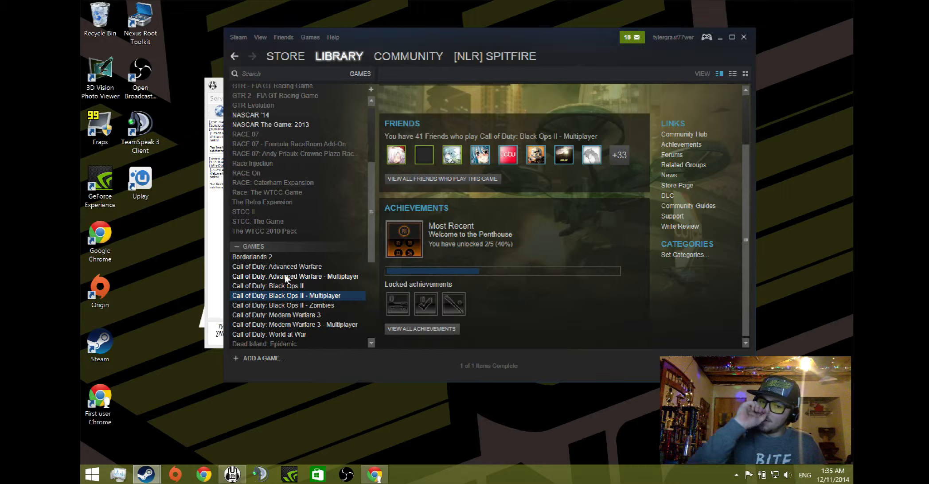
{"action": "scroll", "coordinate": [348, 206], "scroll_direction": "down", "scroll_amount": 6}
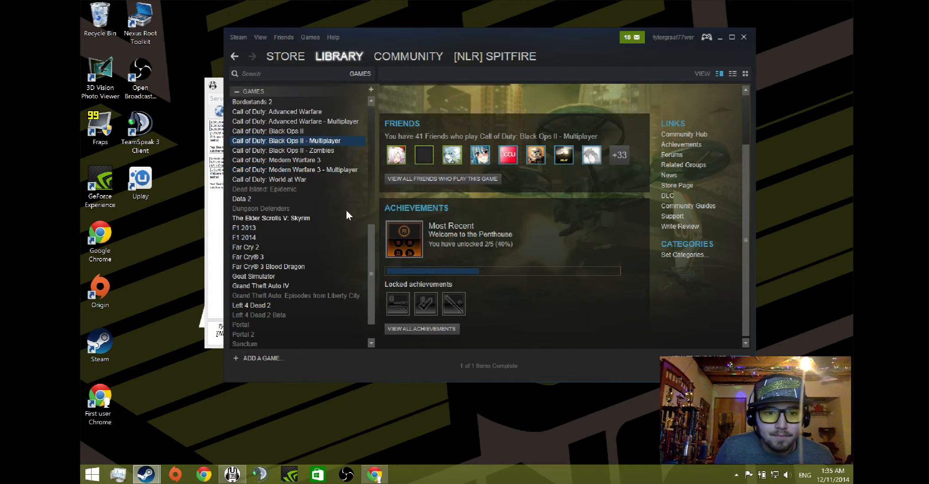
Open the Steam account's friend activity page and look through its feed and profile links
{"action": "mouse_move", "coordinate": [499, 58]}
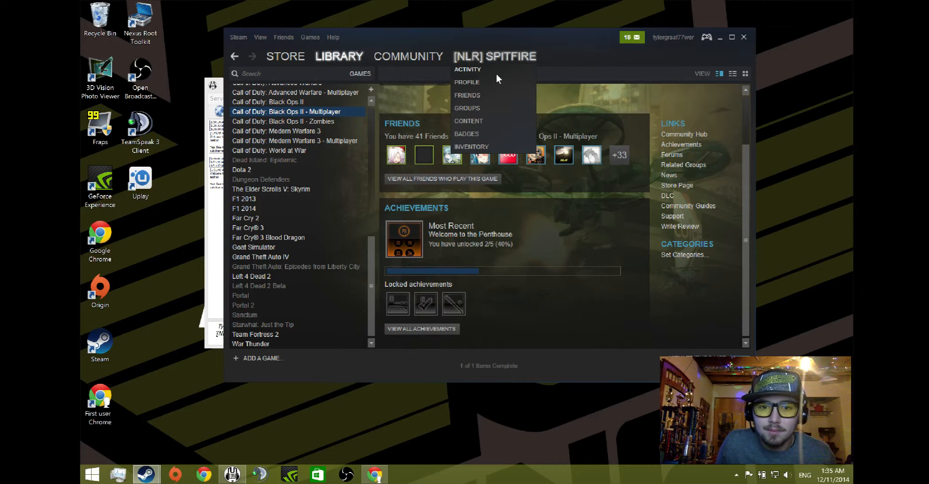
{"action": "left_click", "coordinate": [485, 47]}
{"action": "left_click", "coordinate": [476, 59]}
{"action": "scroll", "coordinate": [346, 234], "scroll_direction": "down", "scroll_amount": 3}
{"action": "scroll", "coordinate": [510, 266], "scroll_direction": "down", "scroll_amount": 5}
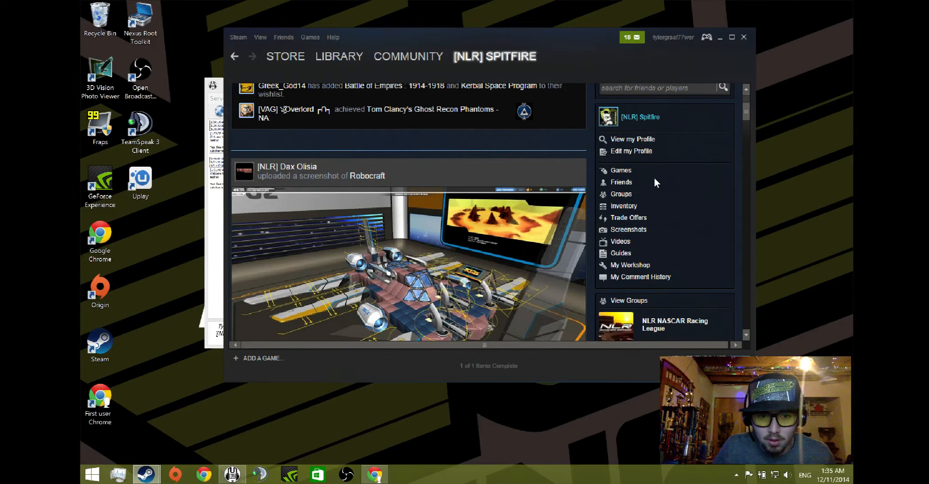
{"action": "scroll", "coordinate": [419, 189], "scroll_direction": "down", "scroll_amount": 2}
{"action": "scroll", "coordinate": [398, 233], "scroll_direction": "up", "scroll_amount": 5}
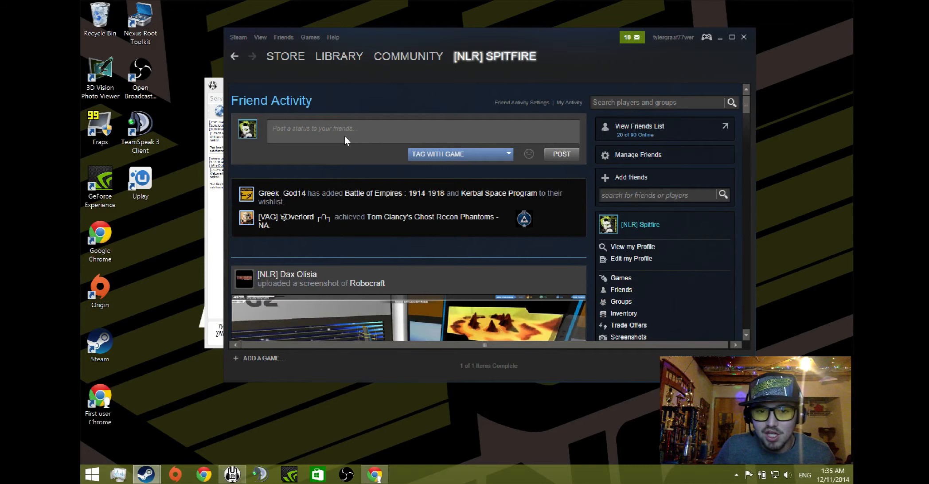
View the Steam store's front page, and close the Steam window and friends list to return to Mumble
{"action": "left_click", "coordinate": [292, 55]}
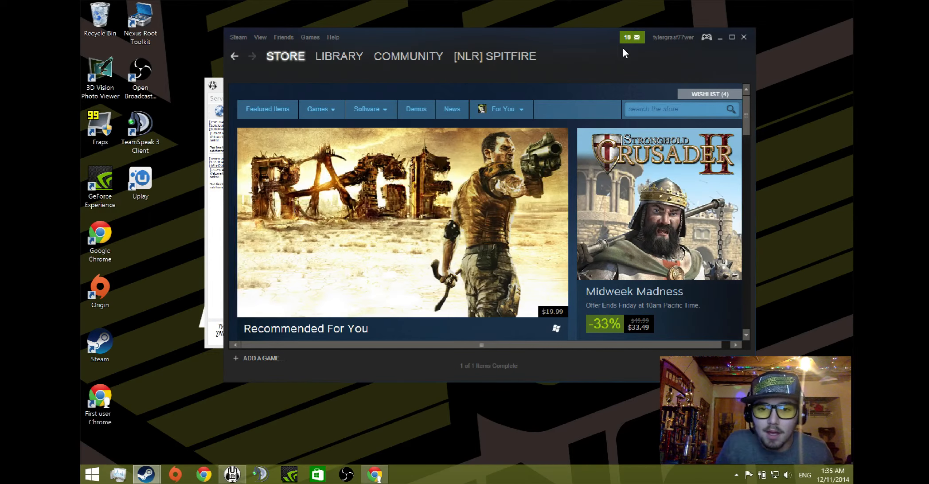
{"action": "left_click", "coordinate": [743, 38]}
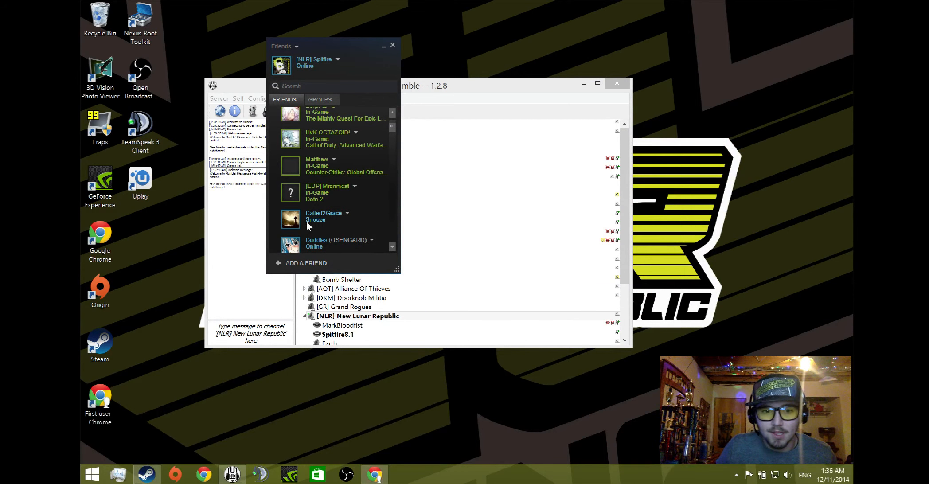
{"action": "left_click", "coordinate": [392, 46]}
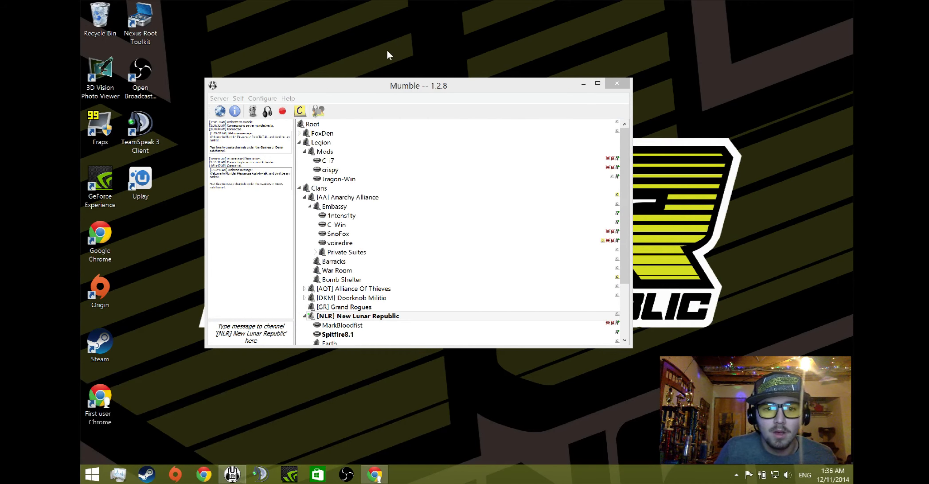